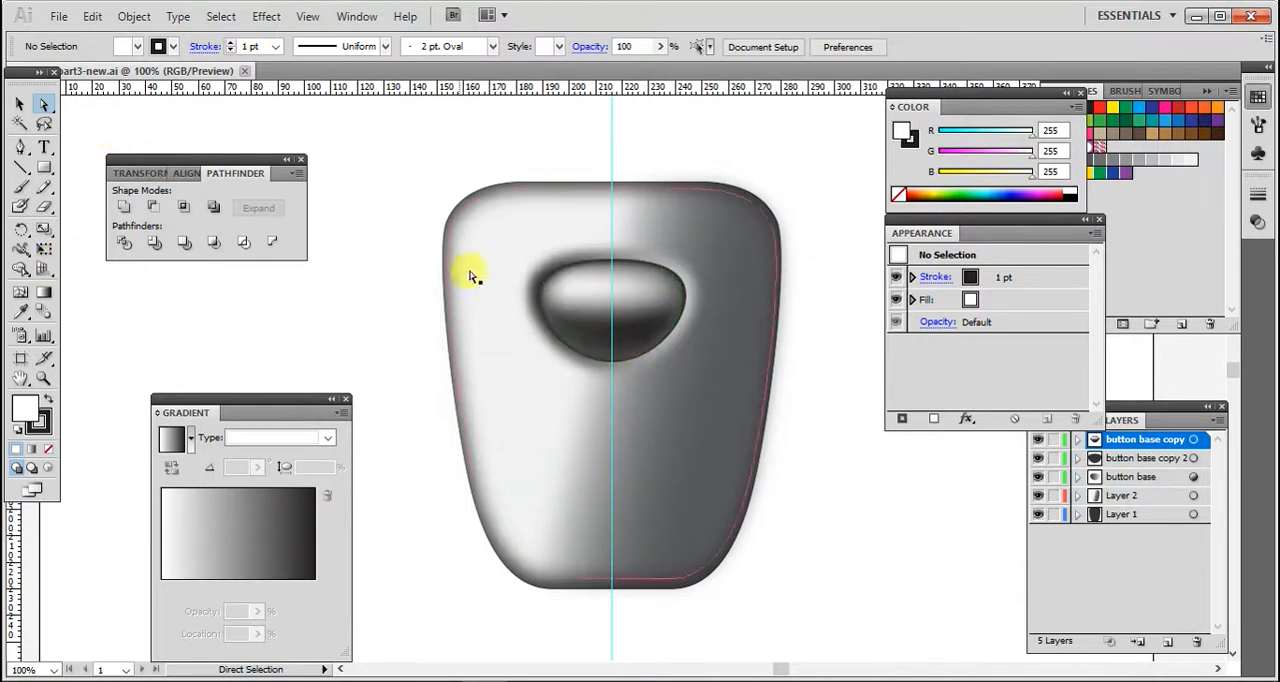
- Recolor a mesh point on the lower edge of the oval highlight through the Color Picker
left_click(628, 333)
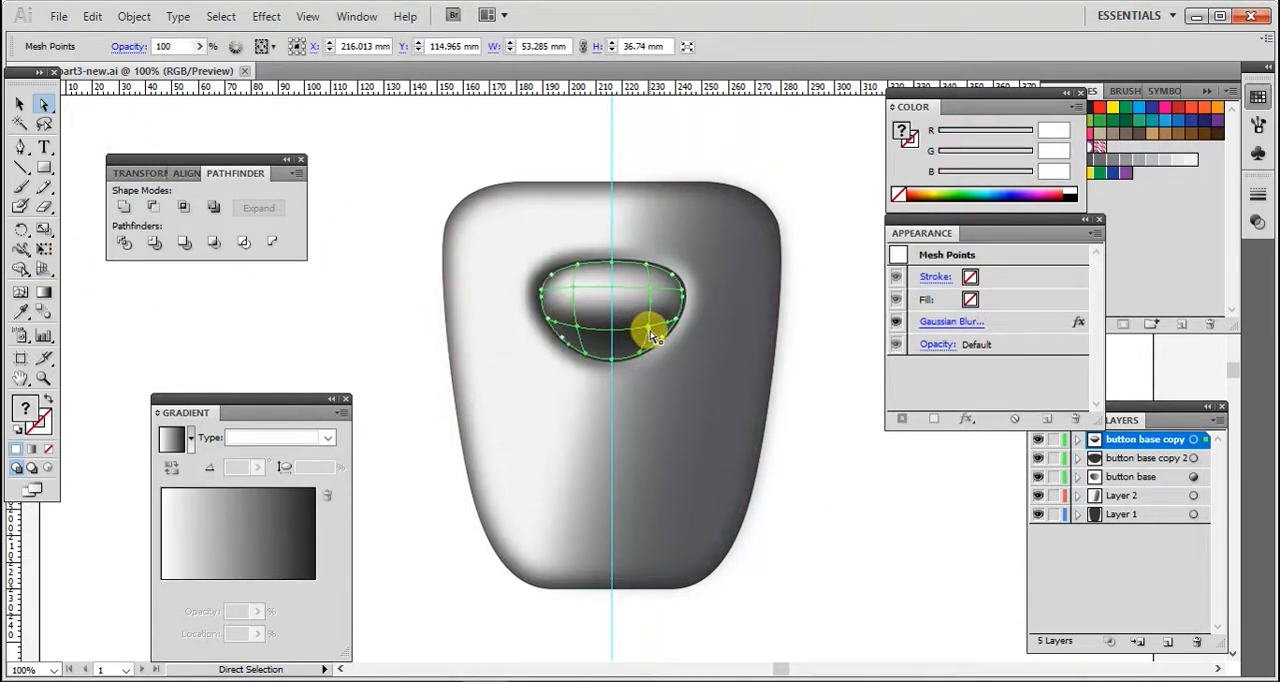
left_click(650, 333)
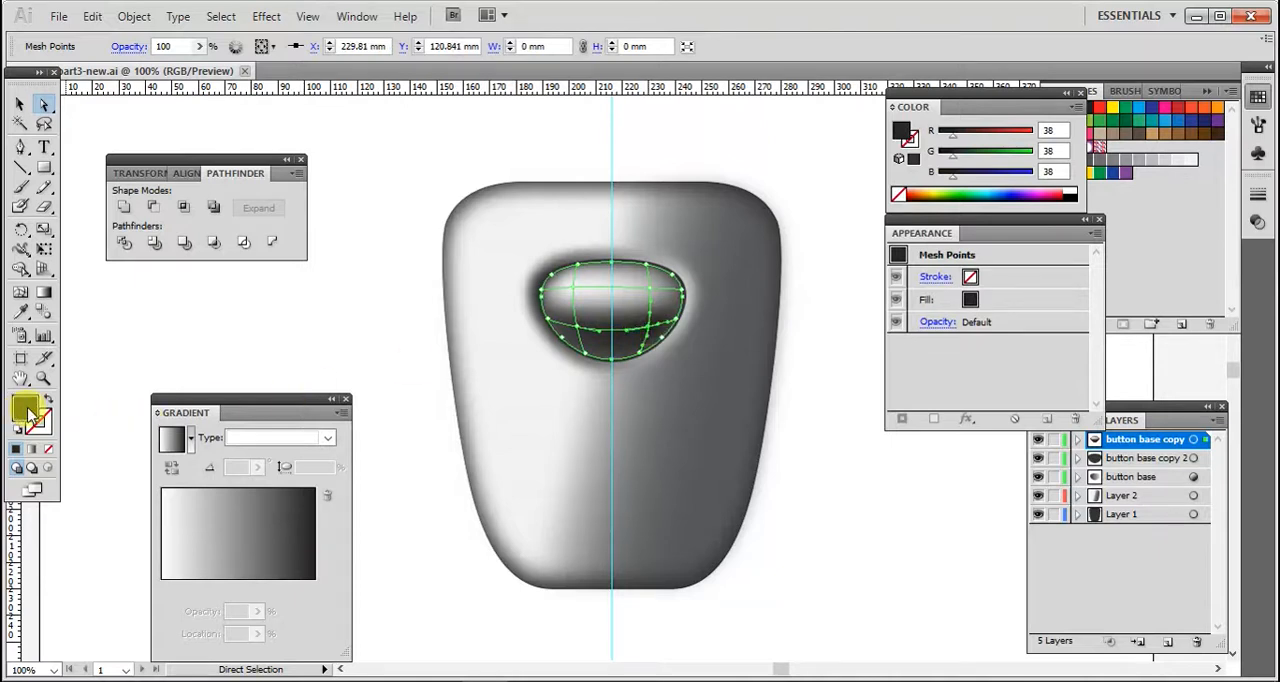
double_click(26, 408)
left_click_drag(407, 409, 408, 385)
left_click(835, 238)
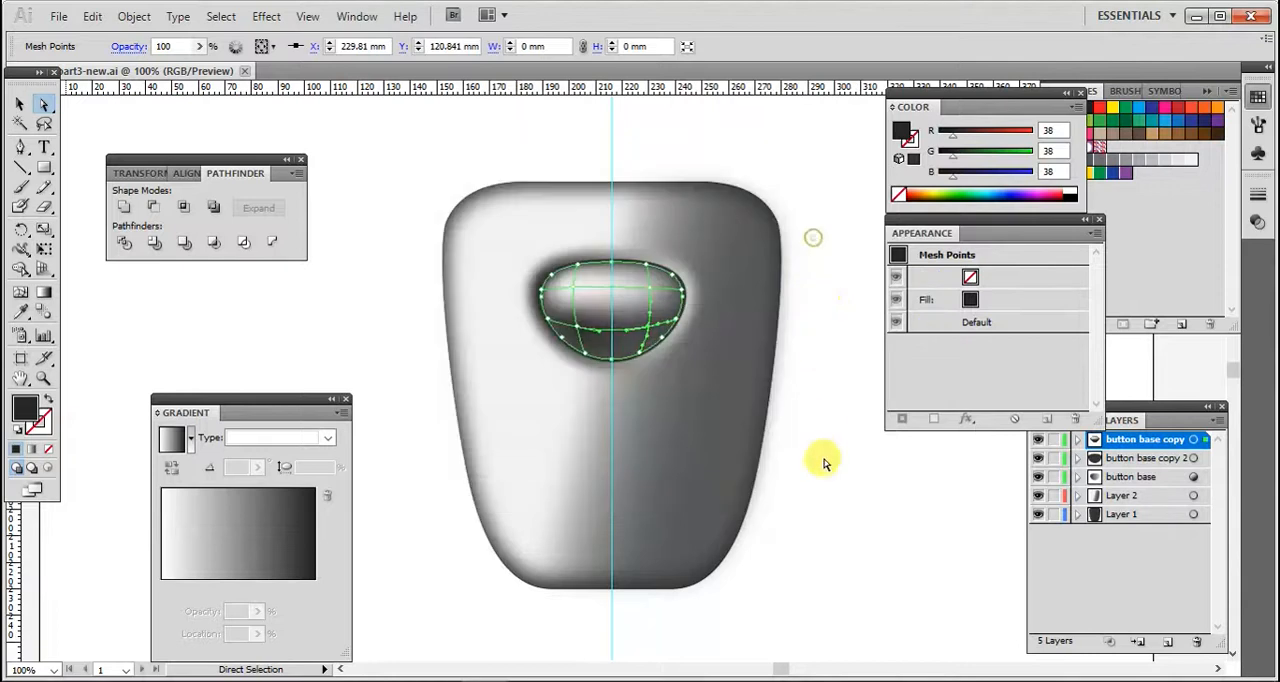
left_click(849, 527)
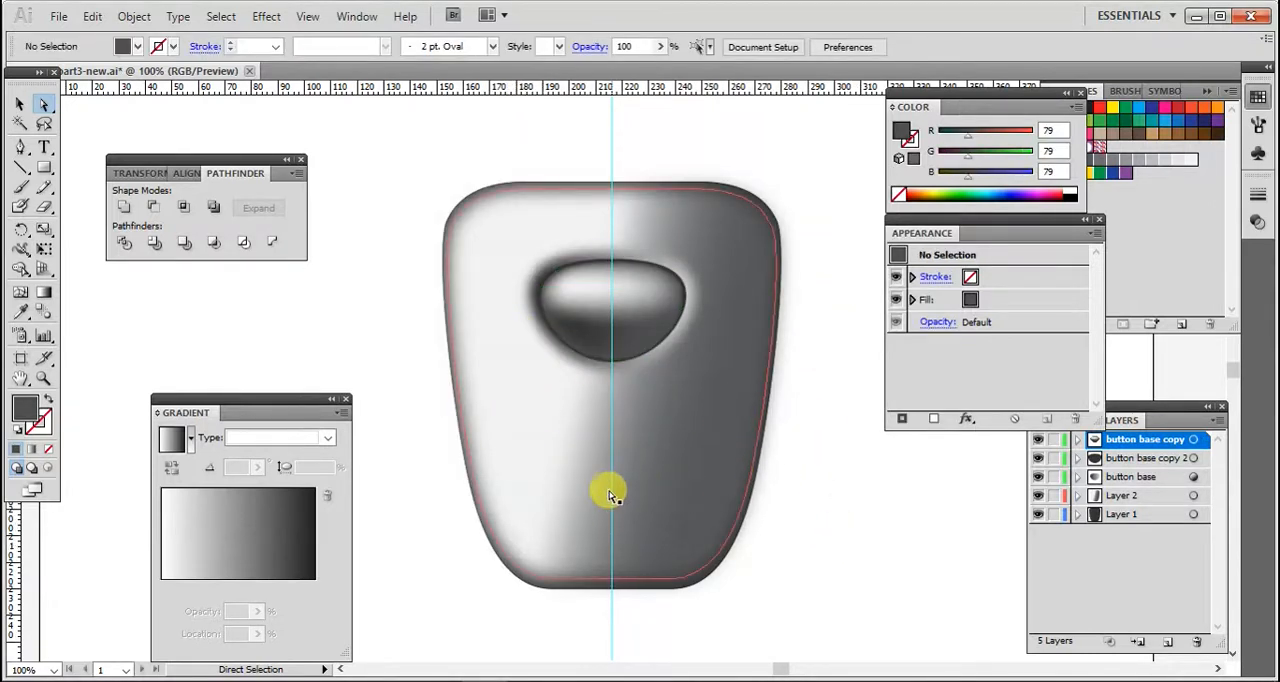
- Select Layer 1's base shape, copy it and paste the copy in front
left_click(1112, 518)
left_click(1196, 515)
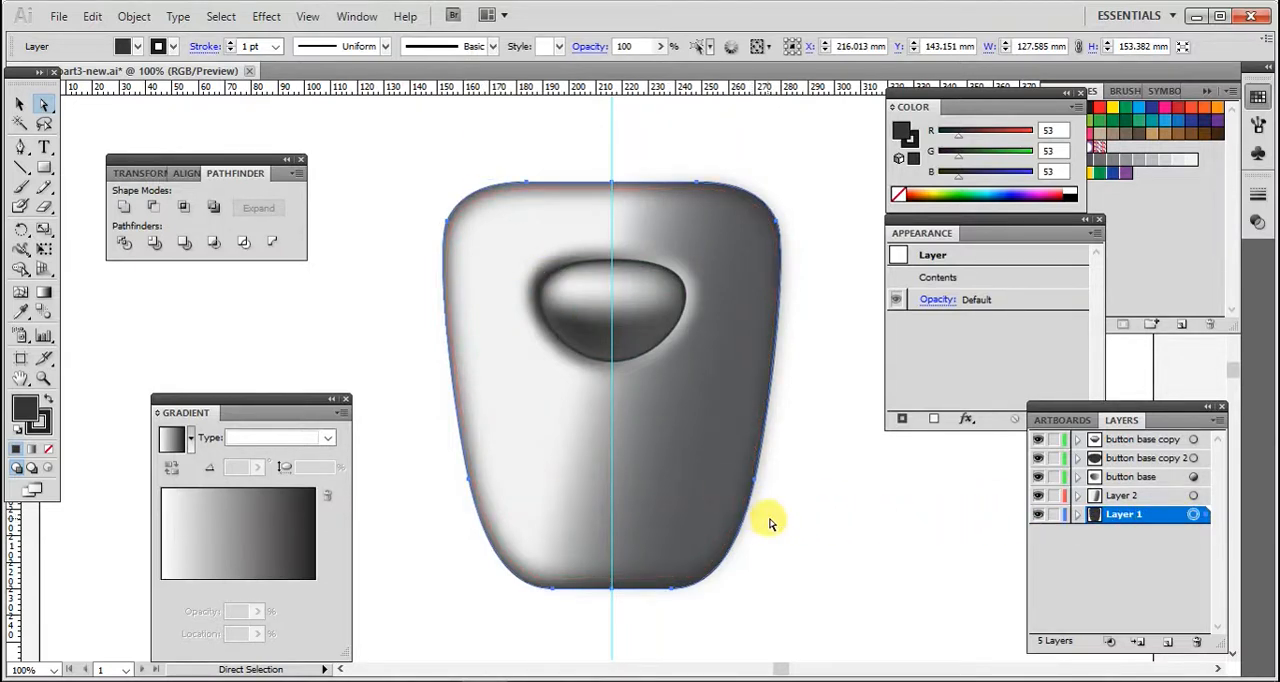
left_click(92, 18)
left_click(113, 106)
left_click(92, 17)
left_click(145, 188)
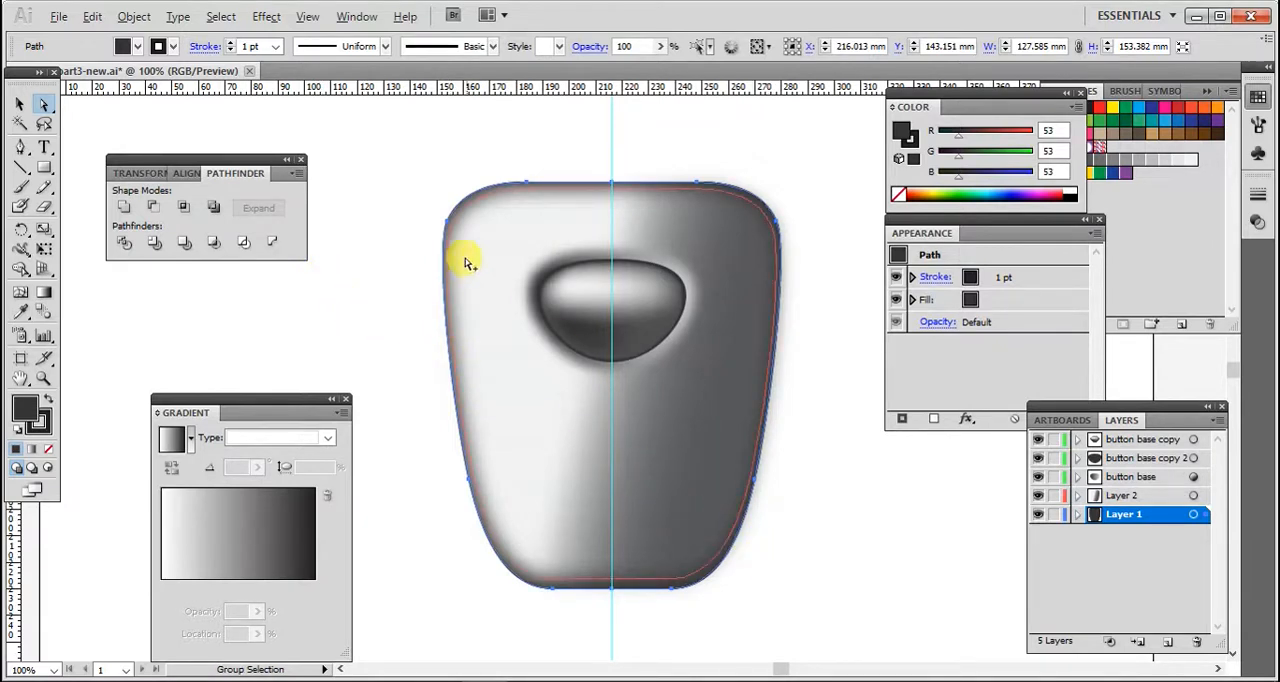
- Shrink the pasted copy inward, then stretch its top edge upward to about 110 by 154 mm
left_click(19, 106)
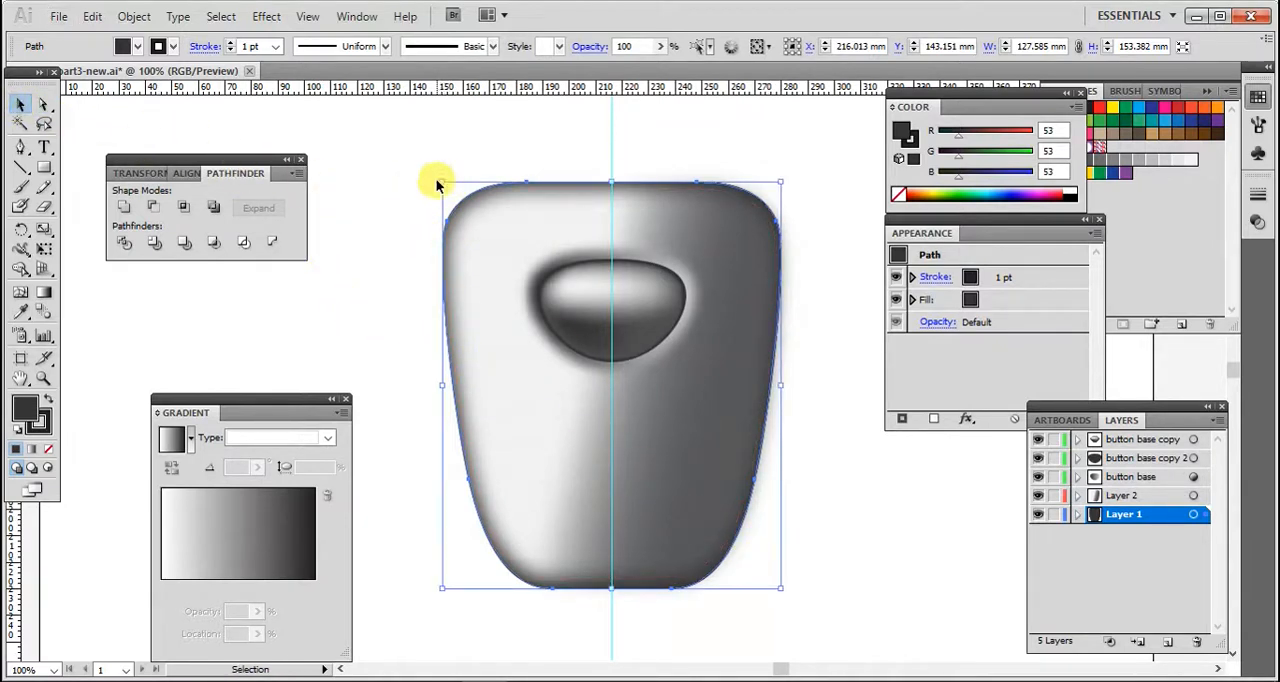
left_click_drag(440, 180, 463, 216)
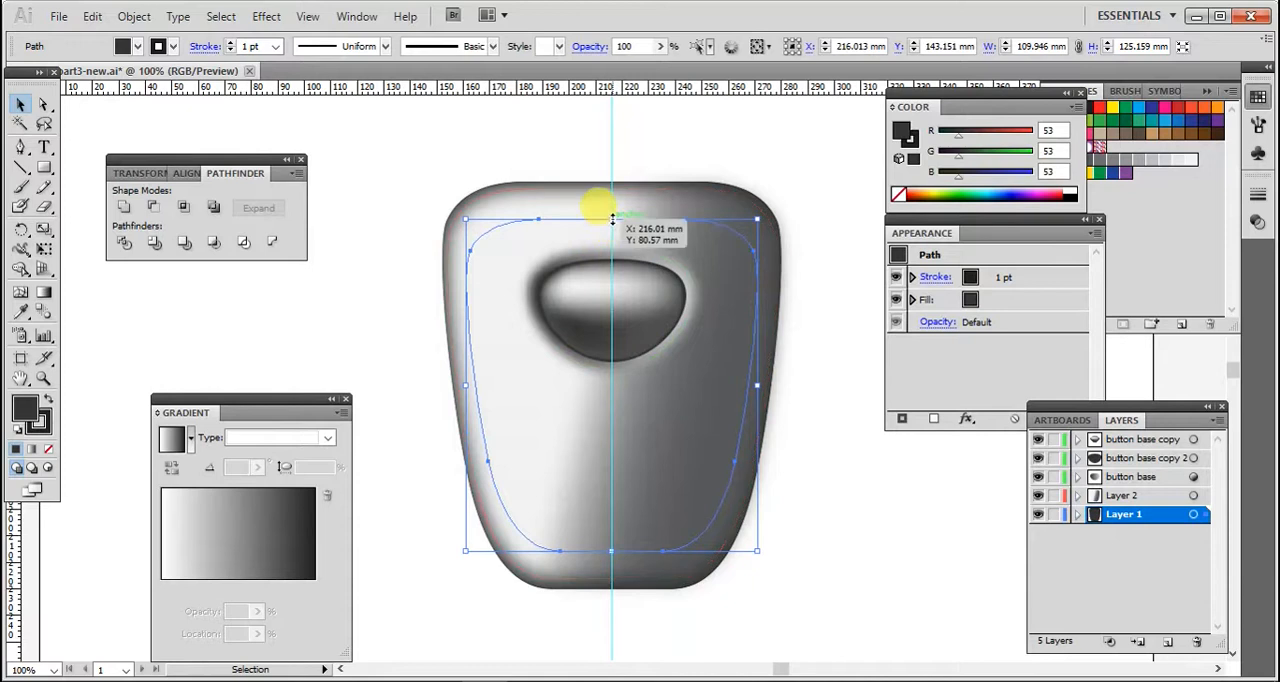
left_click_drag(612, 218, 615, 142)
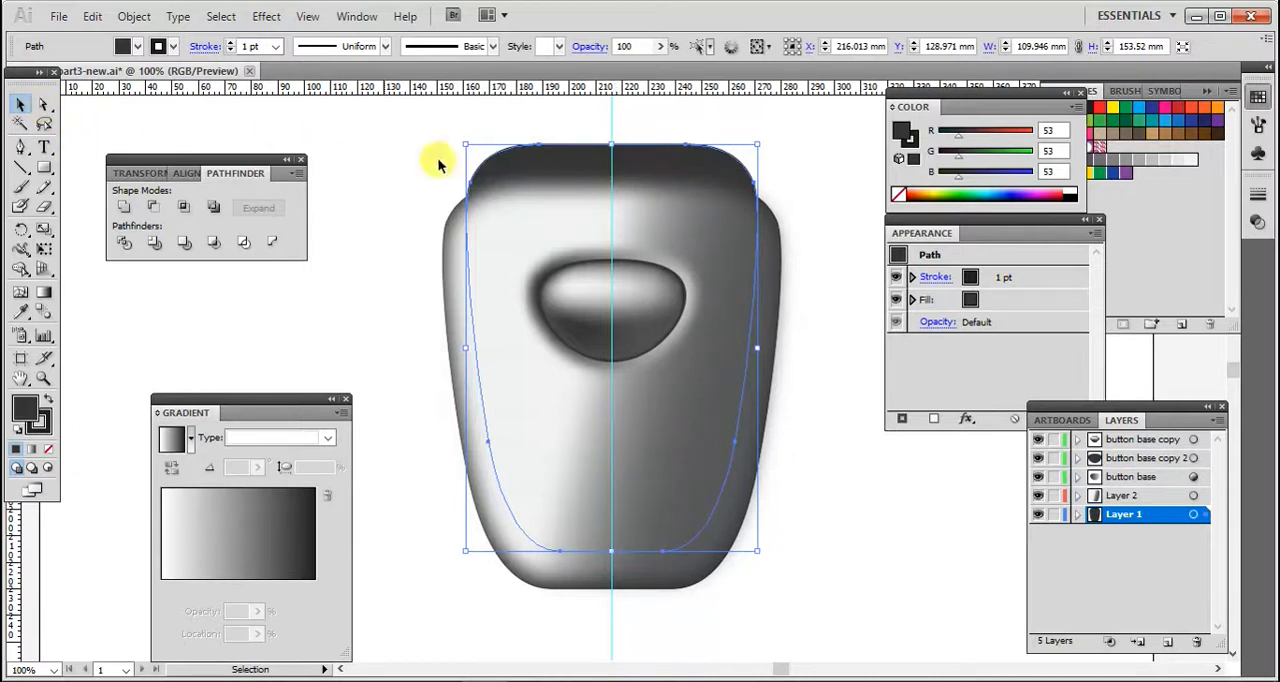
left_click_drag(615, 178, 614, 160)
key("a")
key("v")
key("ctrl+z")
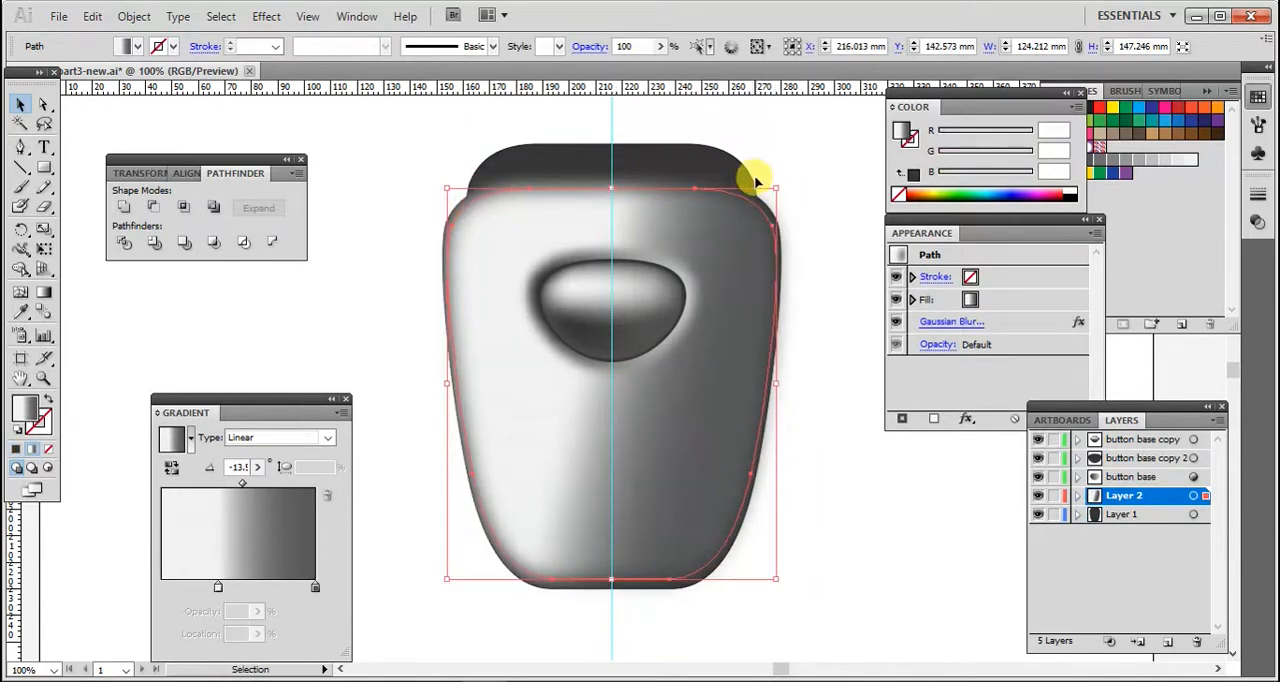
- Move the resized copy upward about 18 mm so it rises above the base's top
left_click(662, 159)
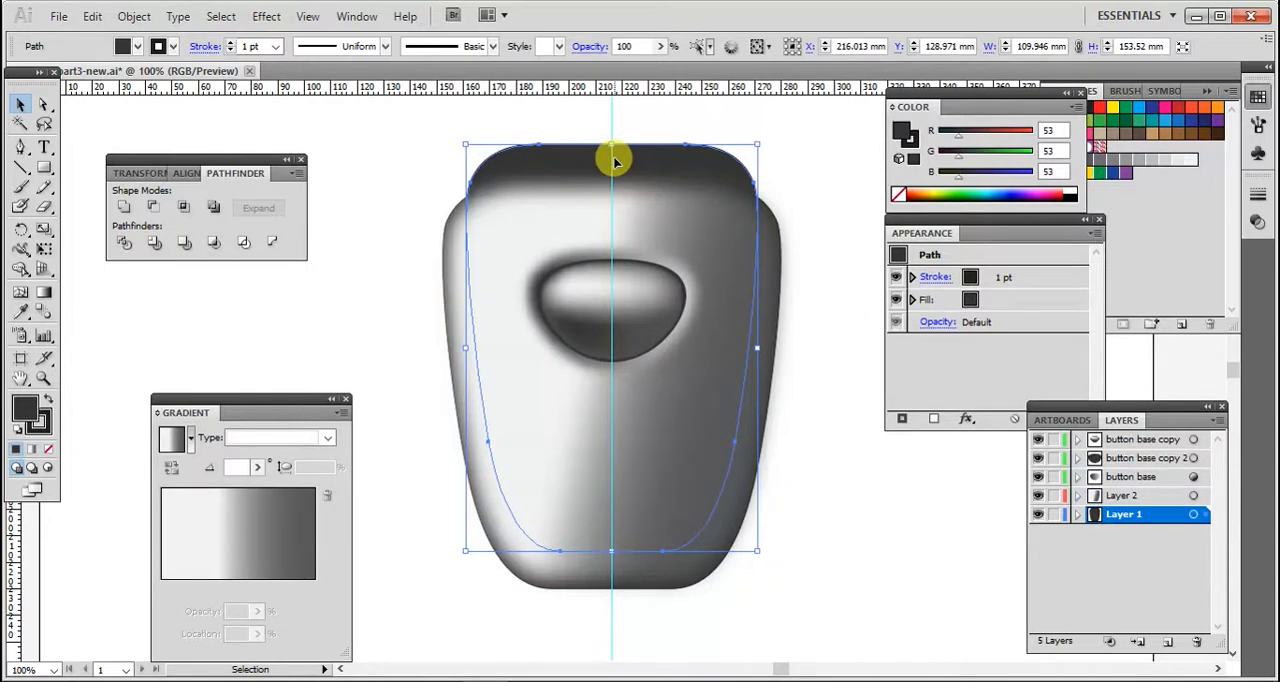
left_click_drag(614, 166, 617, 123)
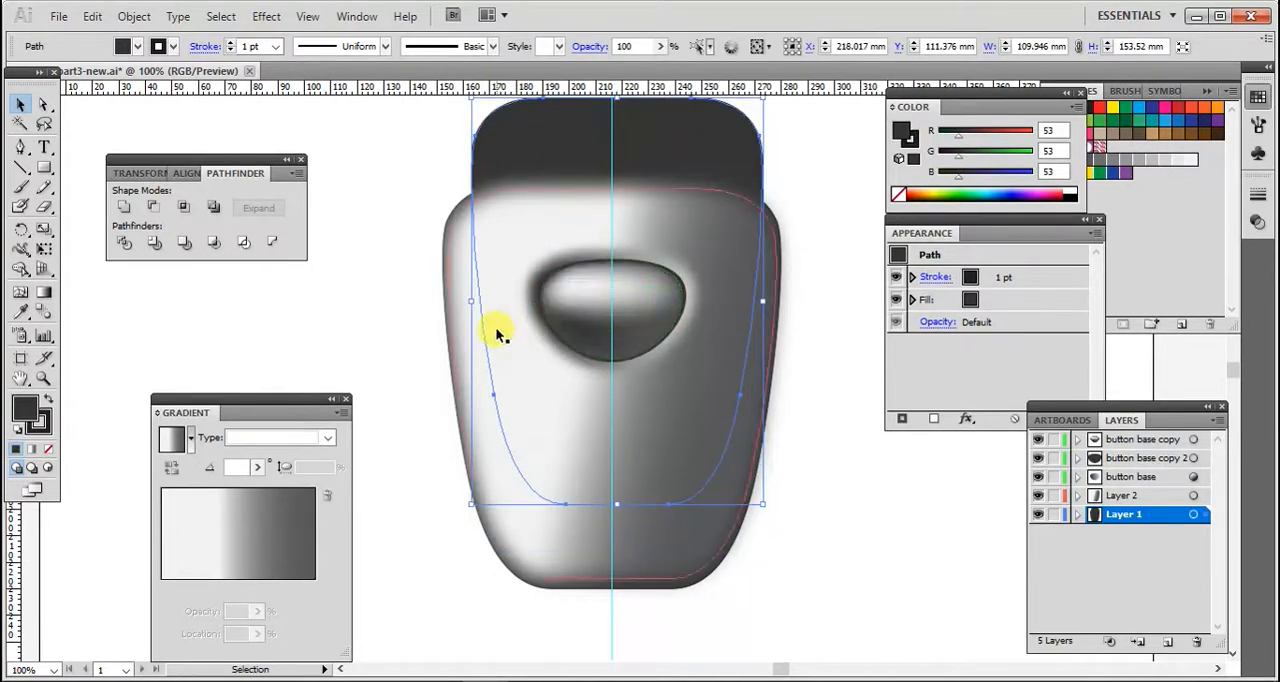
left_click(835, 480)
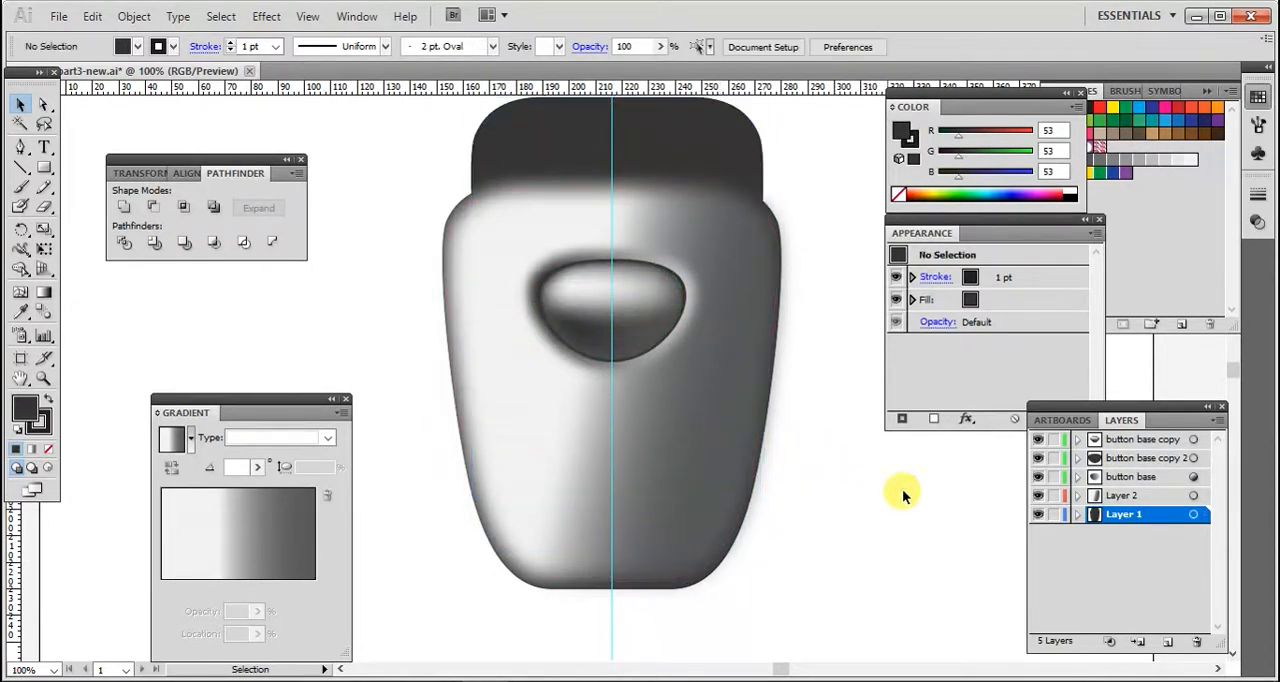
- Create a new layer and drag it to the top of the layer stack
left_click(710, 150)
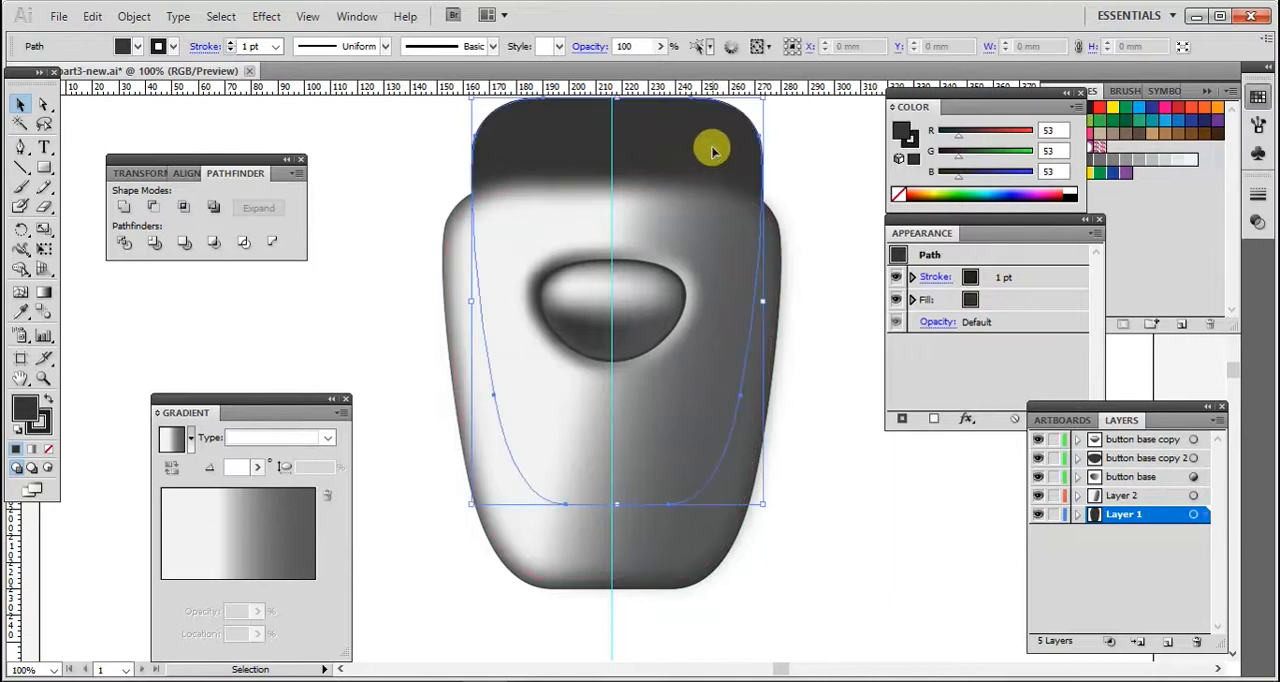
left_click(1168, 642)
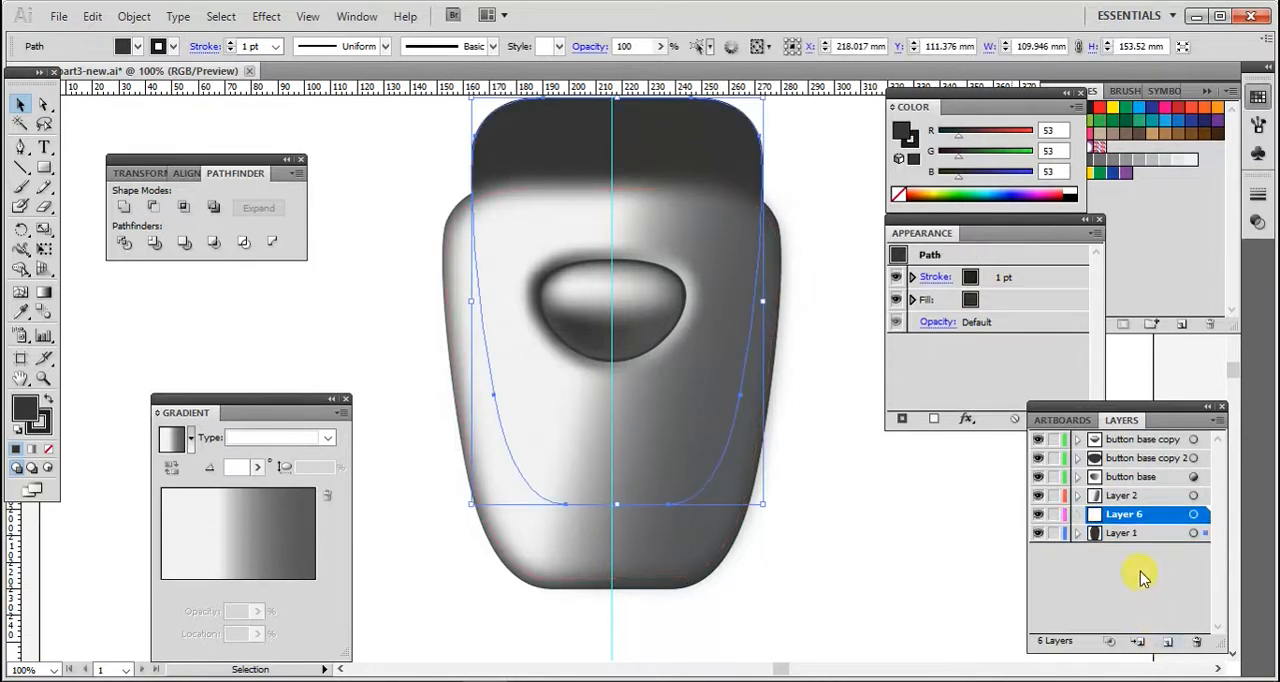
left_click_drag(1137, 522, 1143, 447)
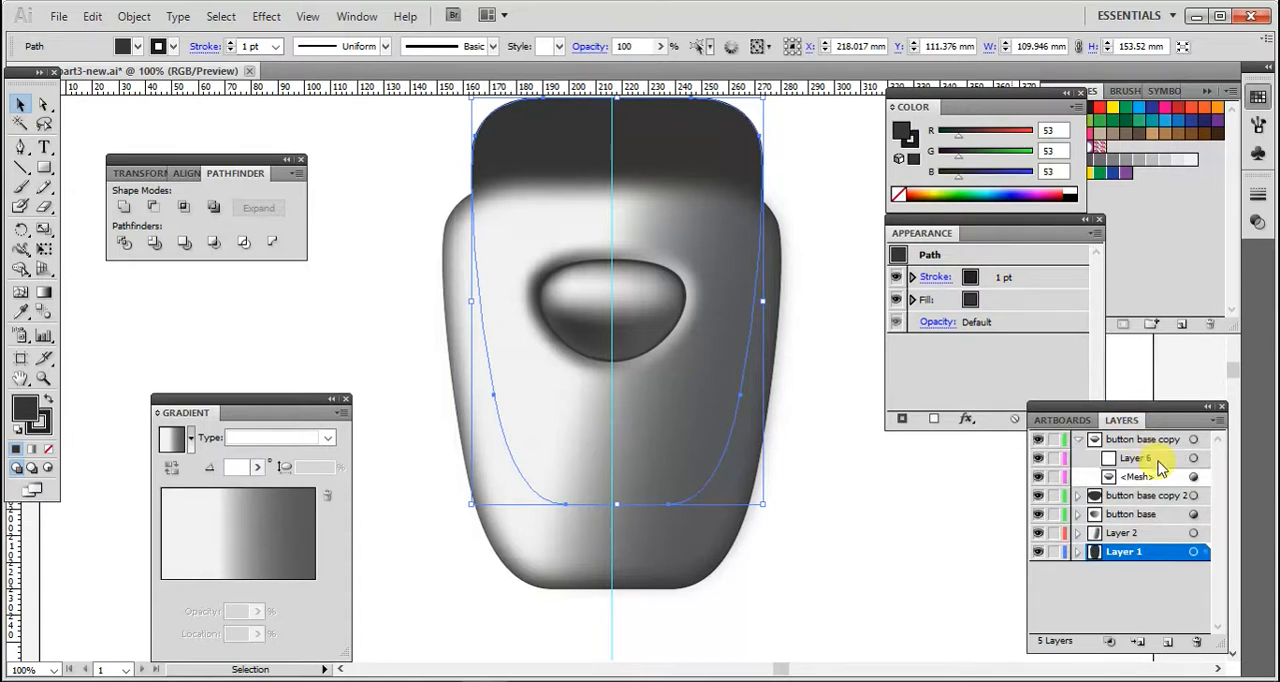
left_click(1140, 458)
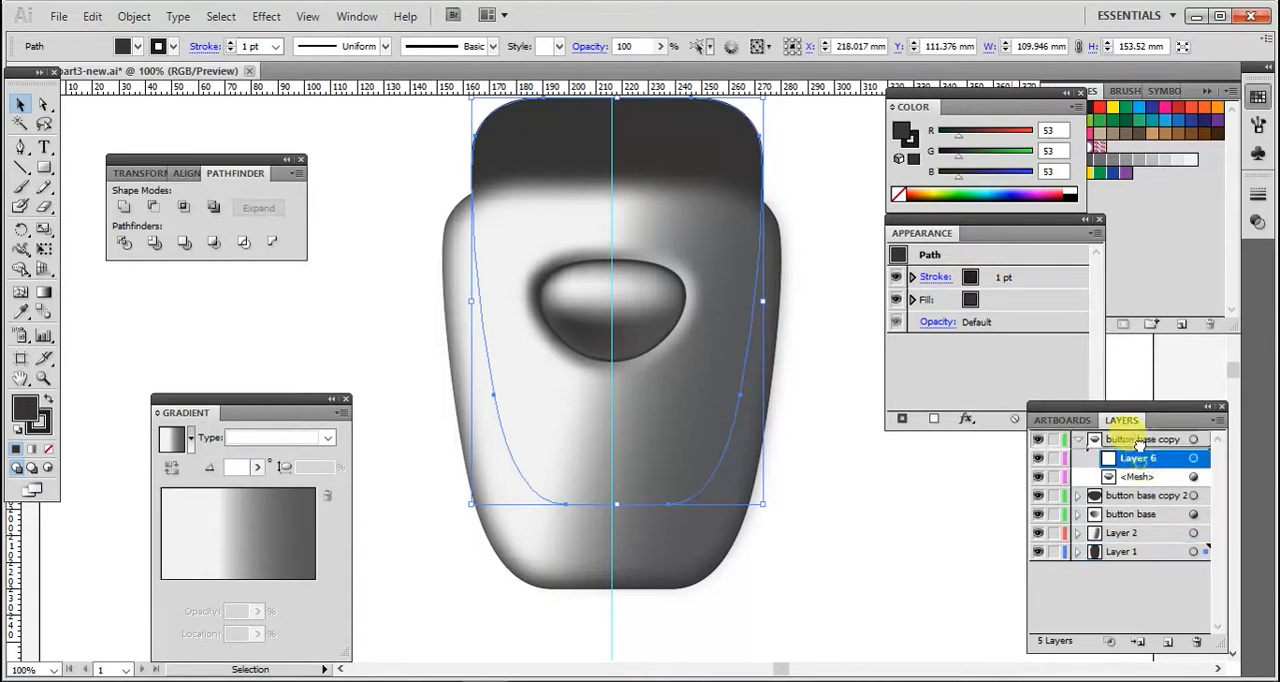
left_click_drag(1138, 424, 1145, 436)
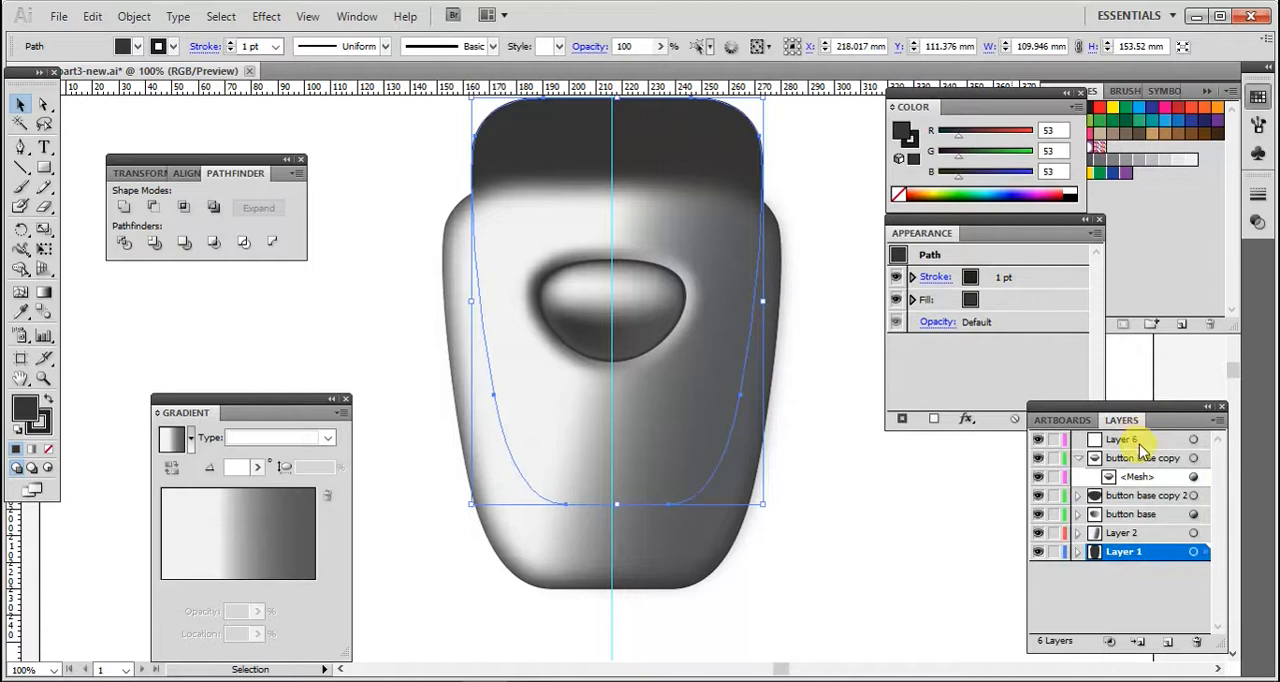
left_click(1130, 440)
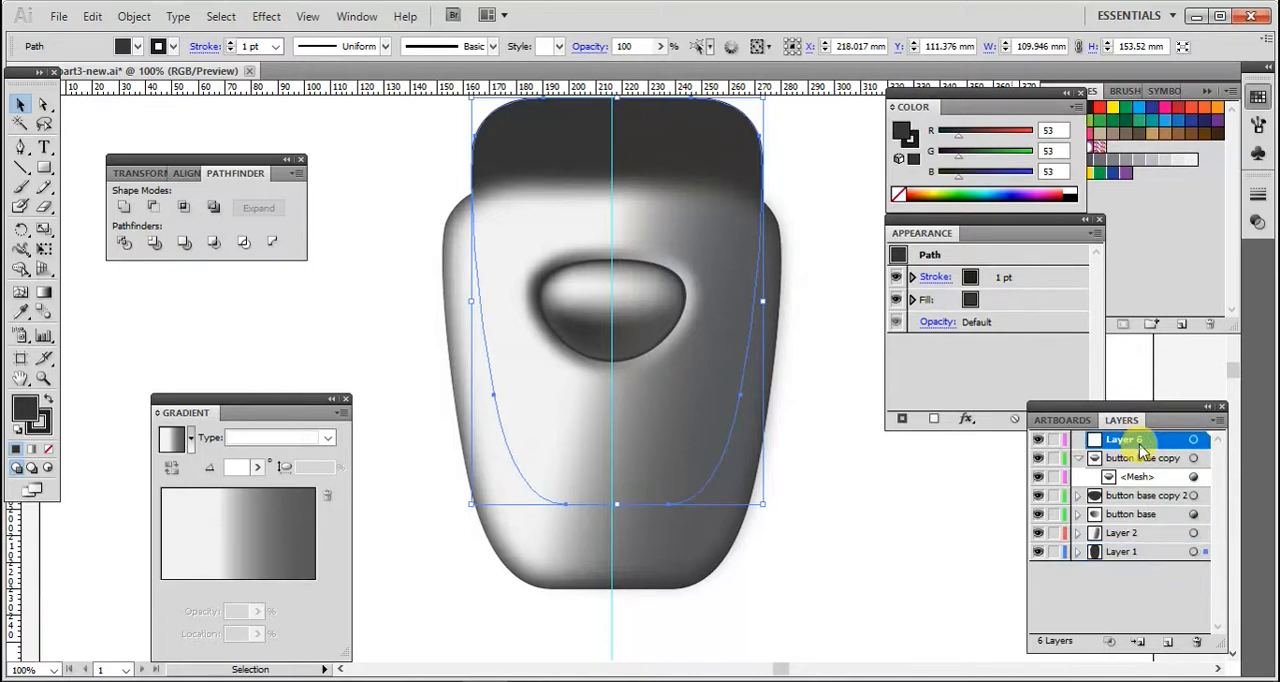
- Send the selected copy to the new top layer with Arrange > Send to Current Layer
right_click(673, 157)
mouse_move(837, 420)
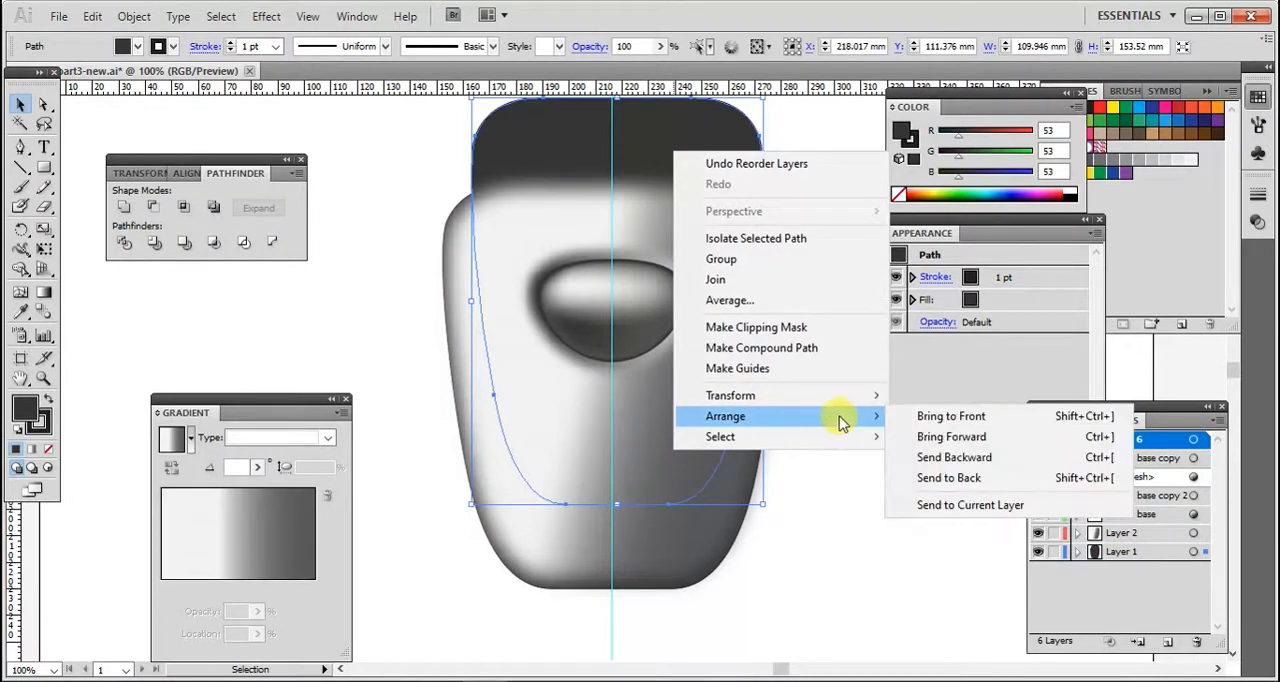
left_click(970, 507)
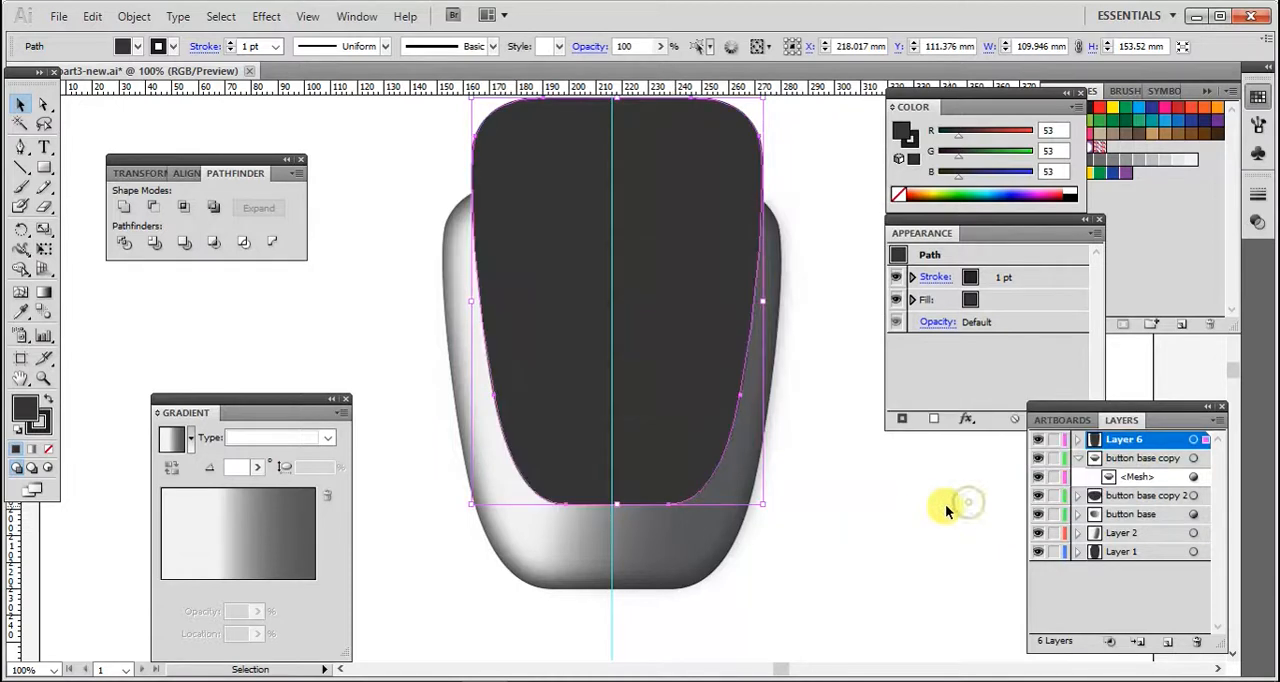
left_click(932, 512)
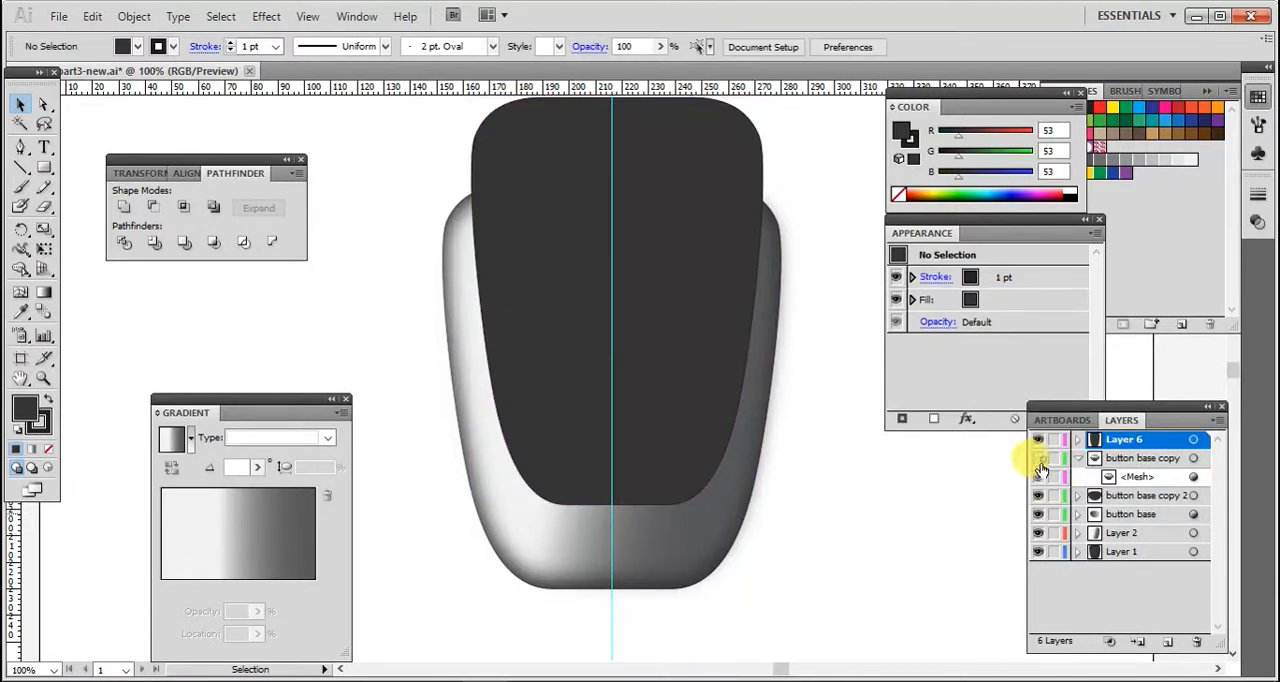
- Hide all other layers, leaving only the new top layer visible
left_click(1038, 515)
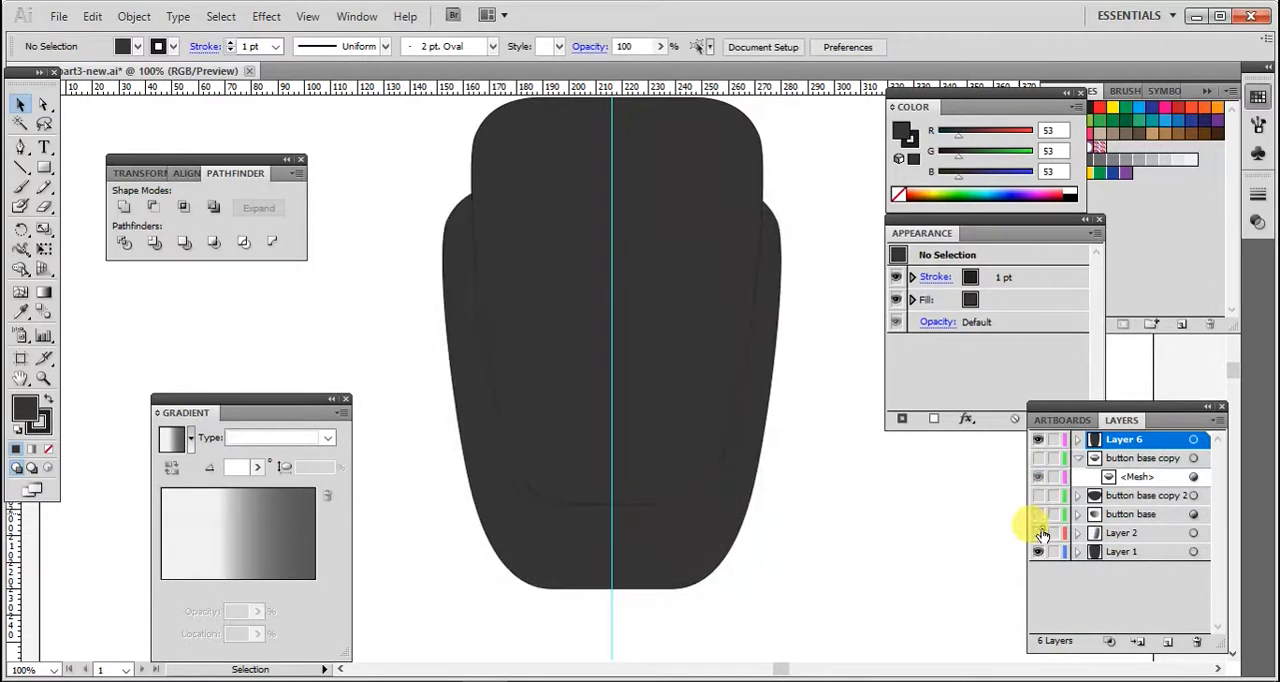
left_click(1039, 553)
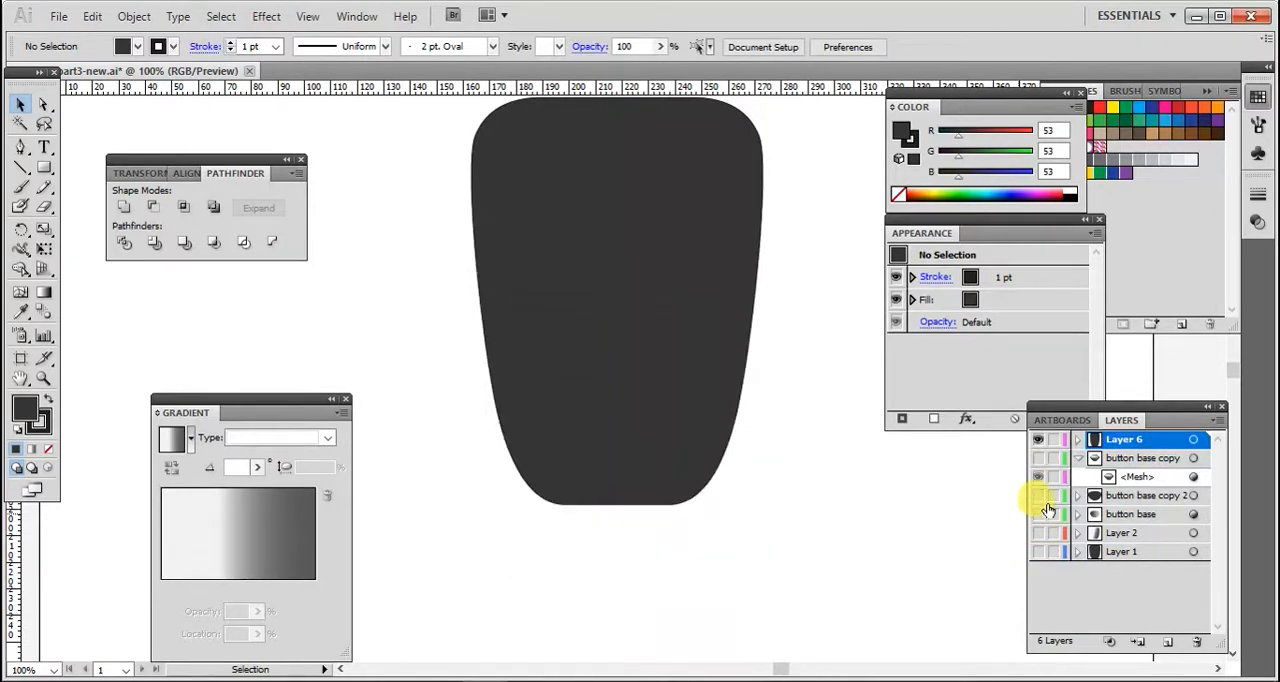
- Select the dark shape, copy it and paste a copy in front
left_click(695, 346)
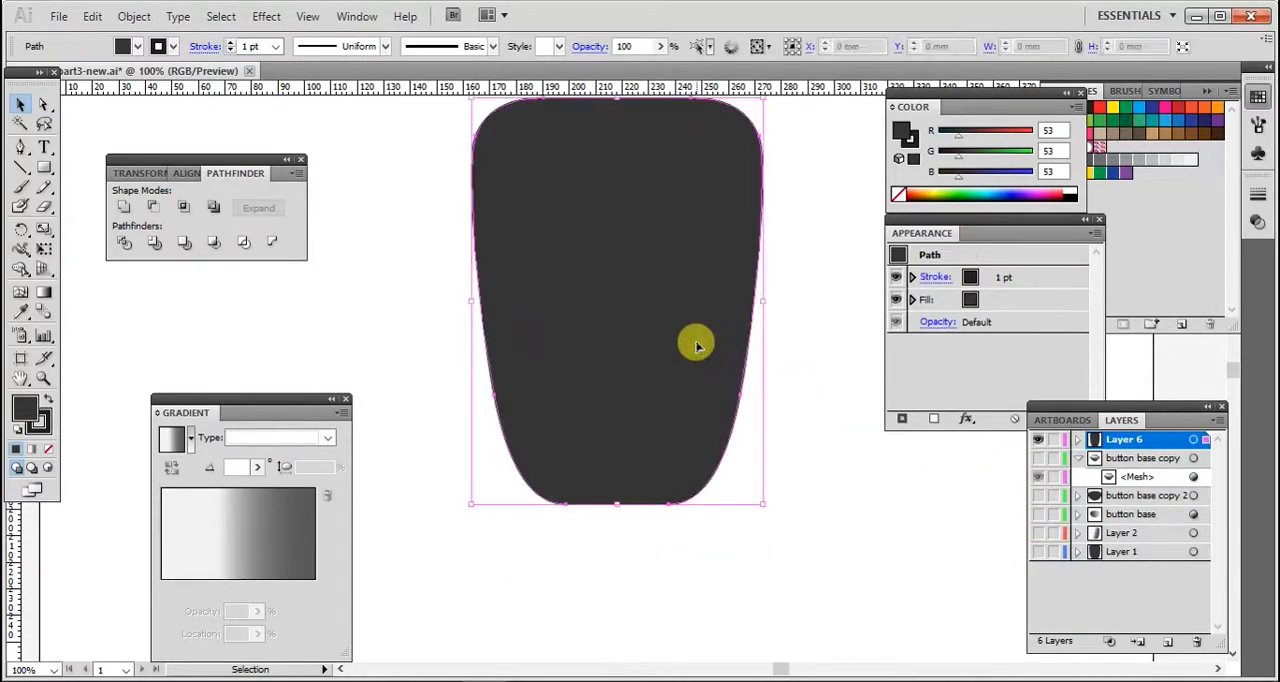
left_click(88, 17)
left_click(132, 104)
left_click(91, 17)
left_click(120, 186)
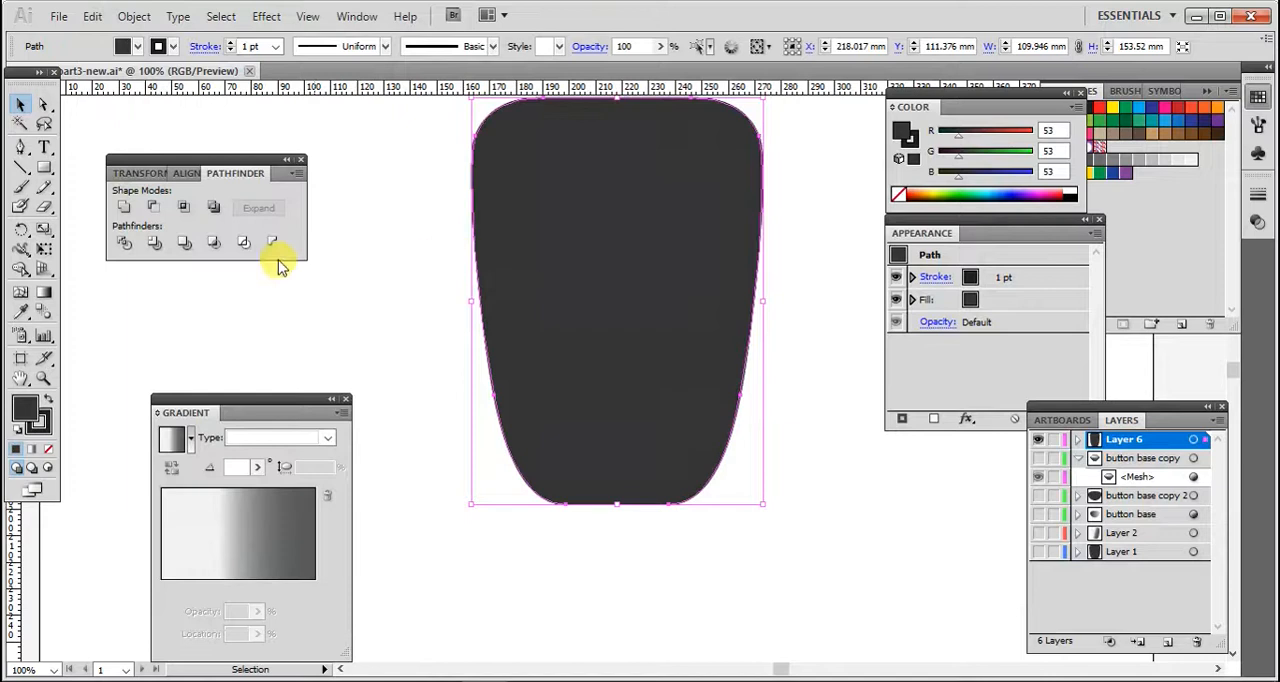
- Fill the front copy with a light gray and scale it slightly smaller from its corner
double_click(35, 415)
left_click(414, 268)
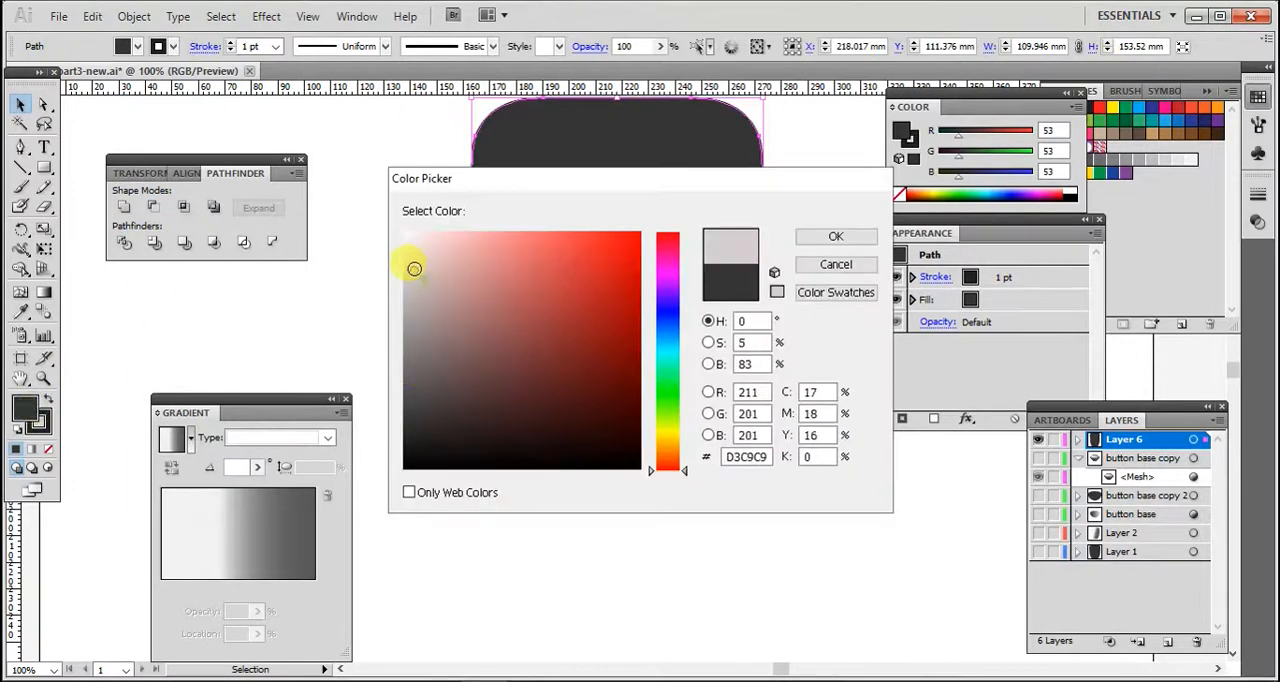
left_click(805, 240)
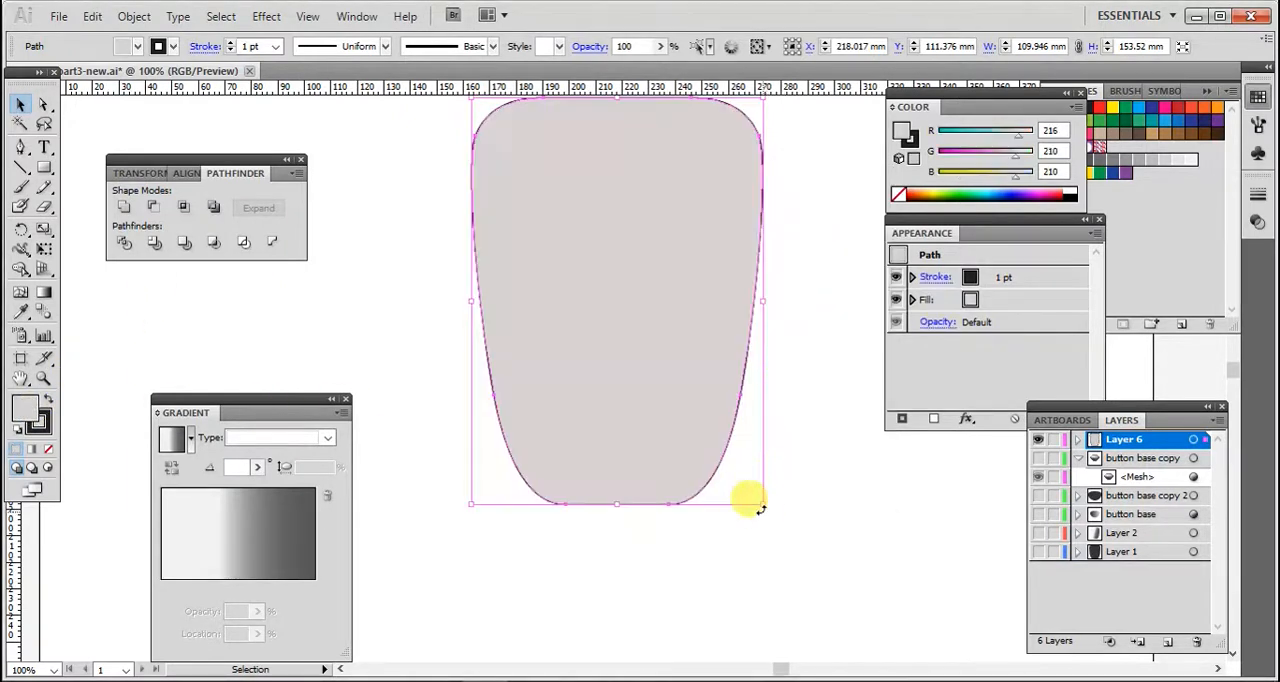
left_click_drag(752, 498, 743, 485)
left_click(808, 437)
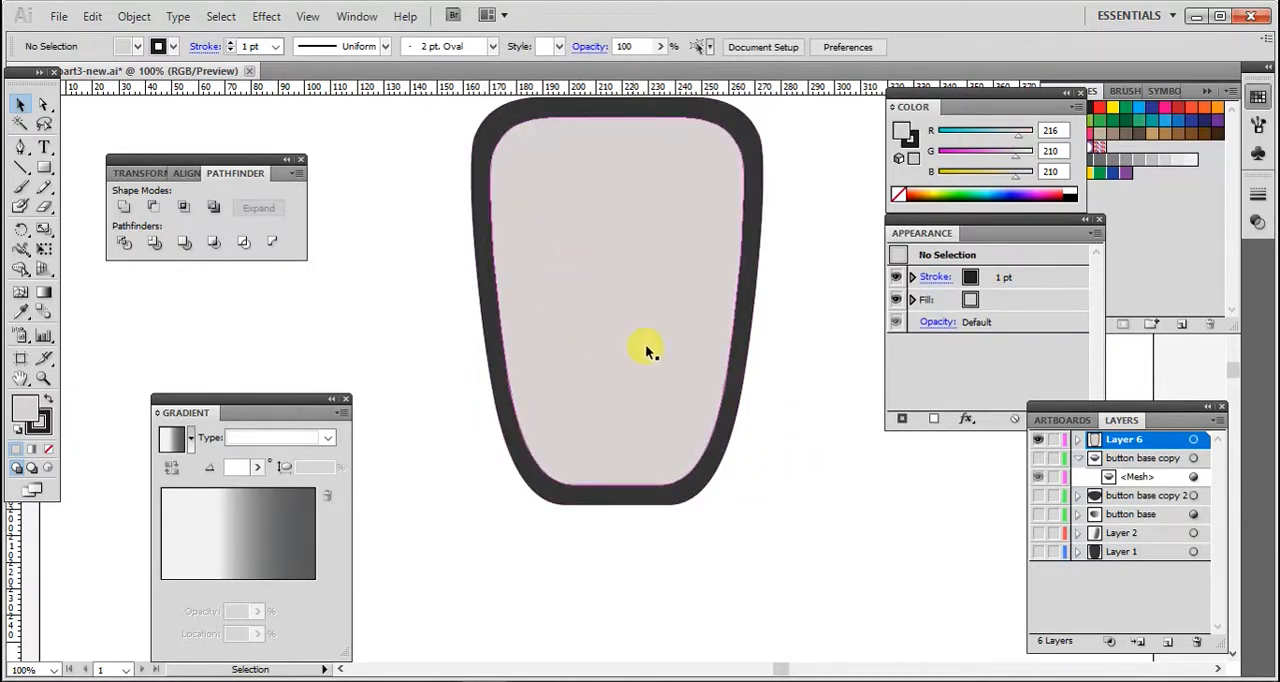
- Select both shapes and subtract the light inner shape with Minus Front to form an outline ring
left_click(480, 235)
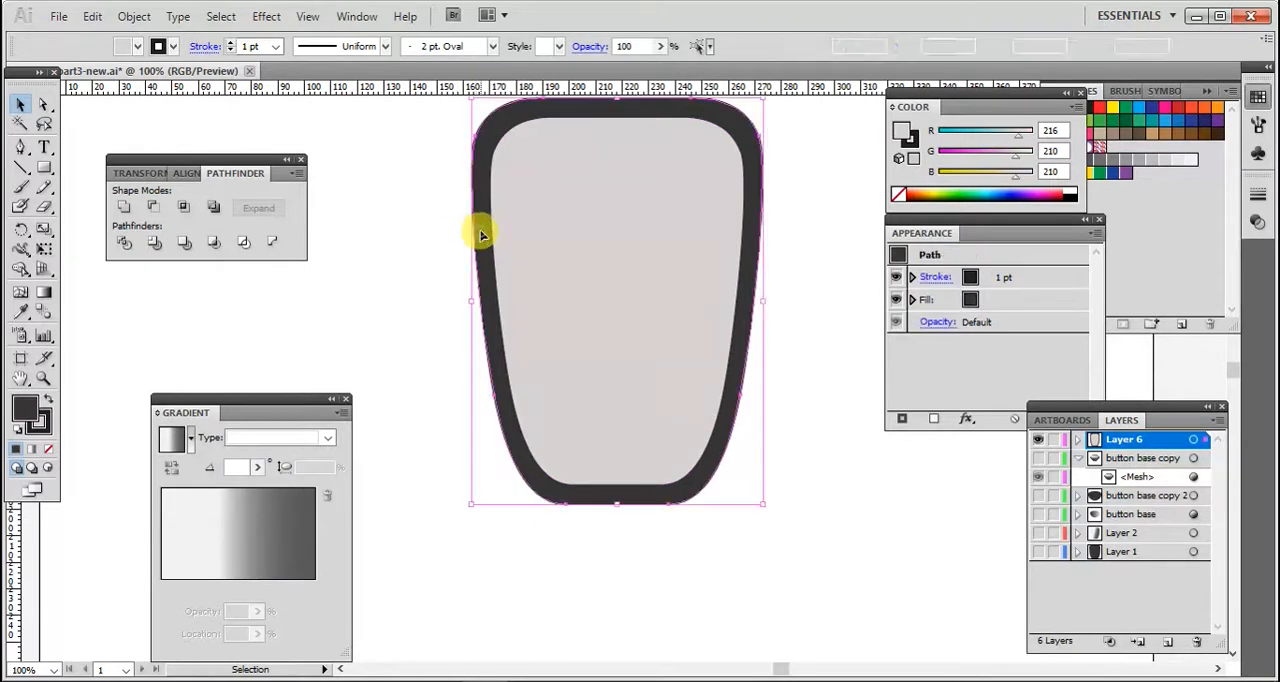
left_click(548, 228, "shift")
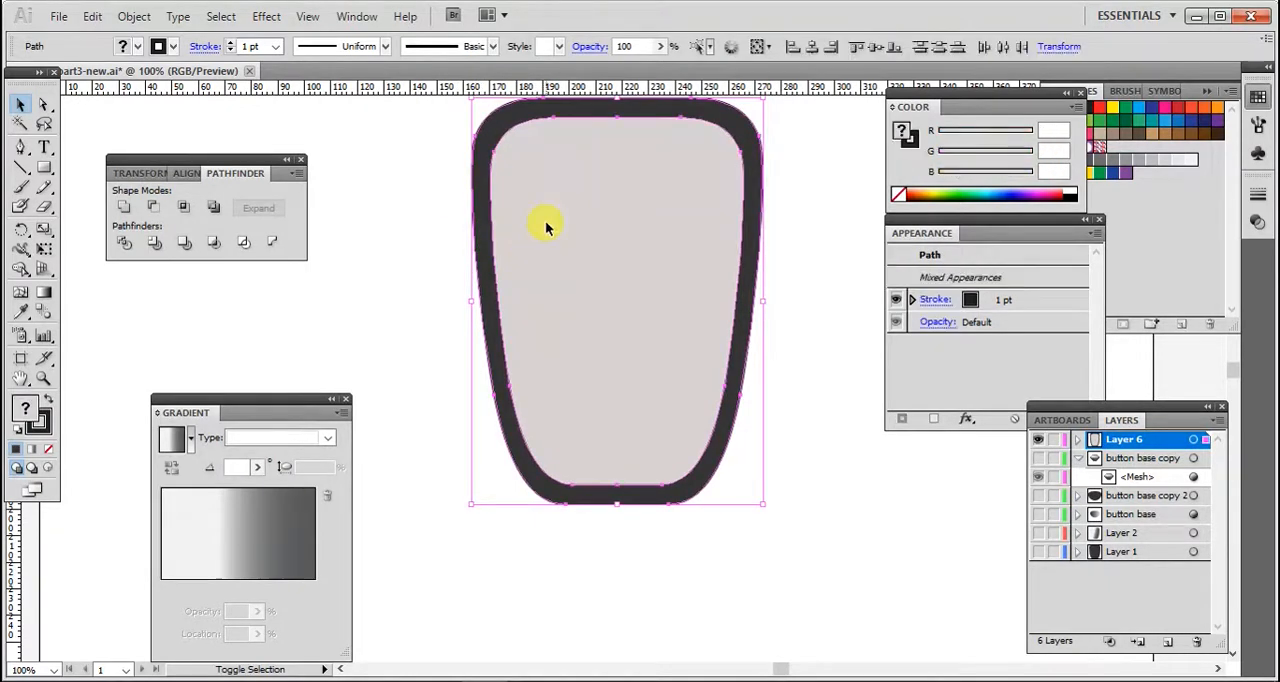
left_click(151, 209)
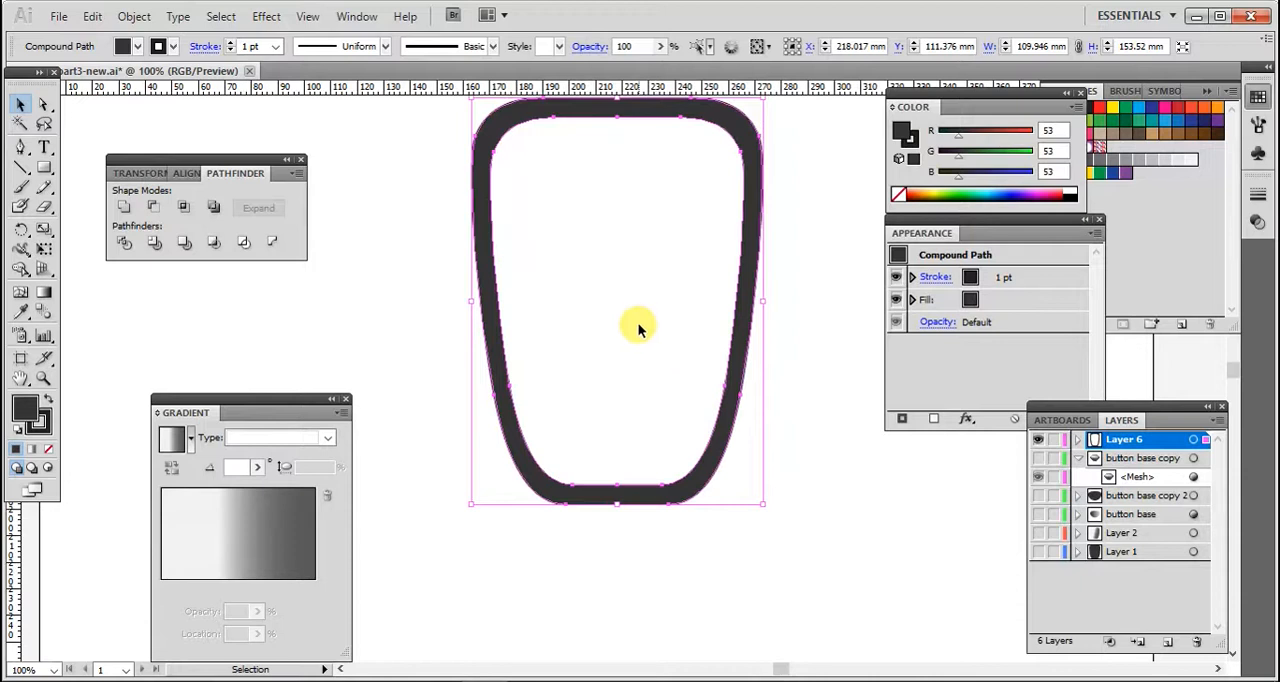
scroll(829, 362, "up", 3)
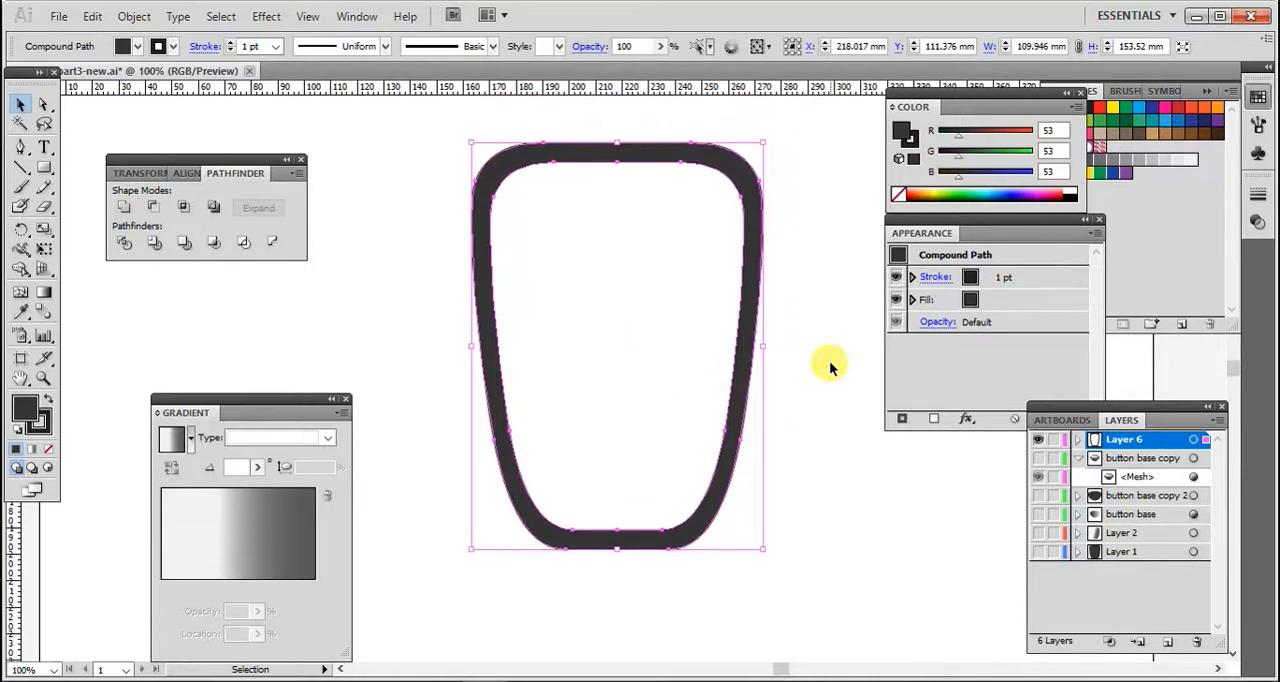
left_click(818, 200)
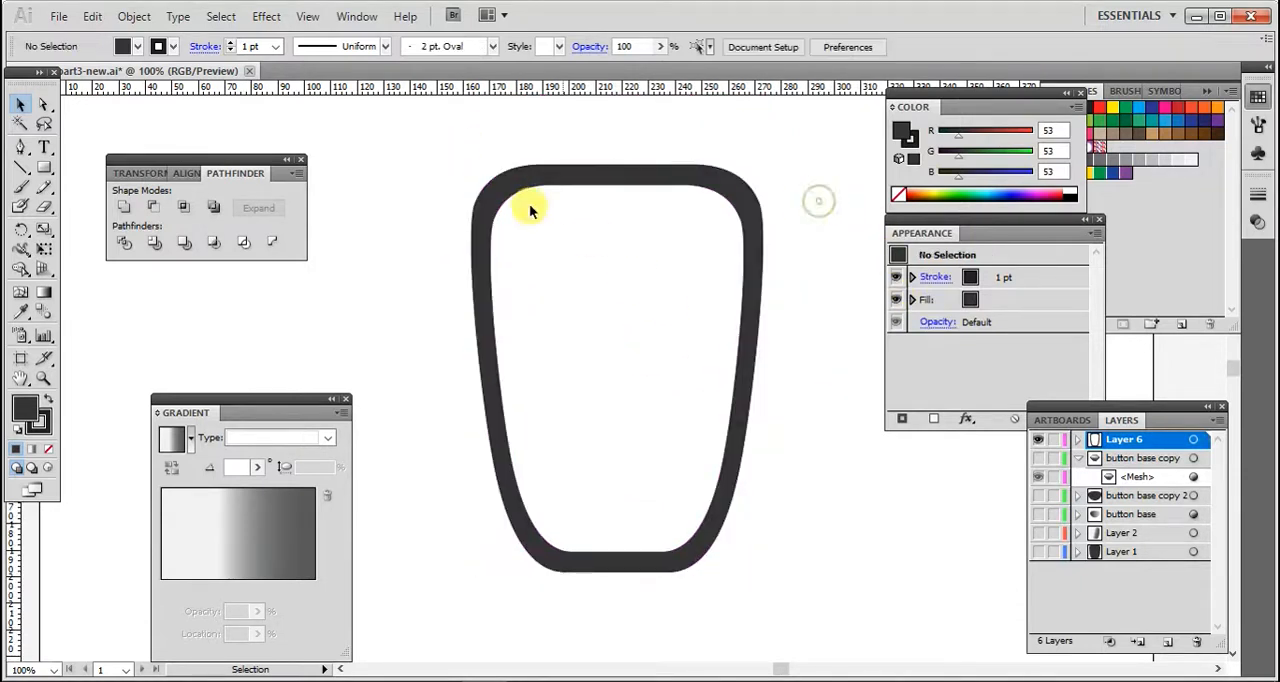
- Draw a rectangle about 176 by 61 mm covering the ring's top section, then select the ring
left_click(44, 167)
left_click_drag(372, 113, 838, 276)
left_click(24, 110)
left_click(494, 425)
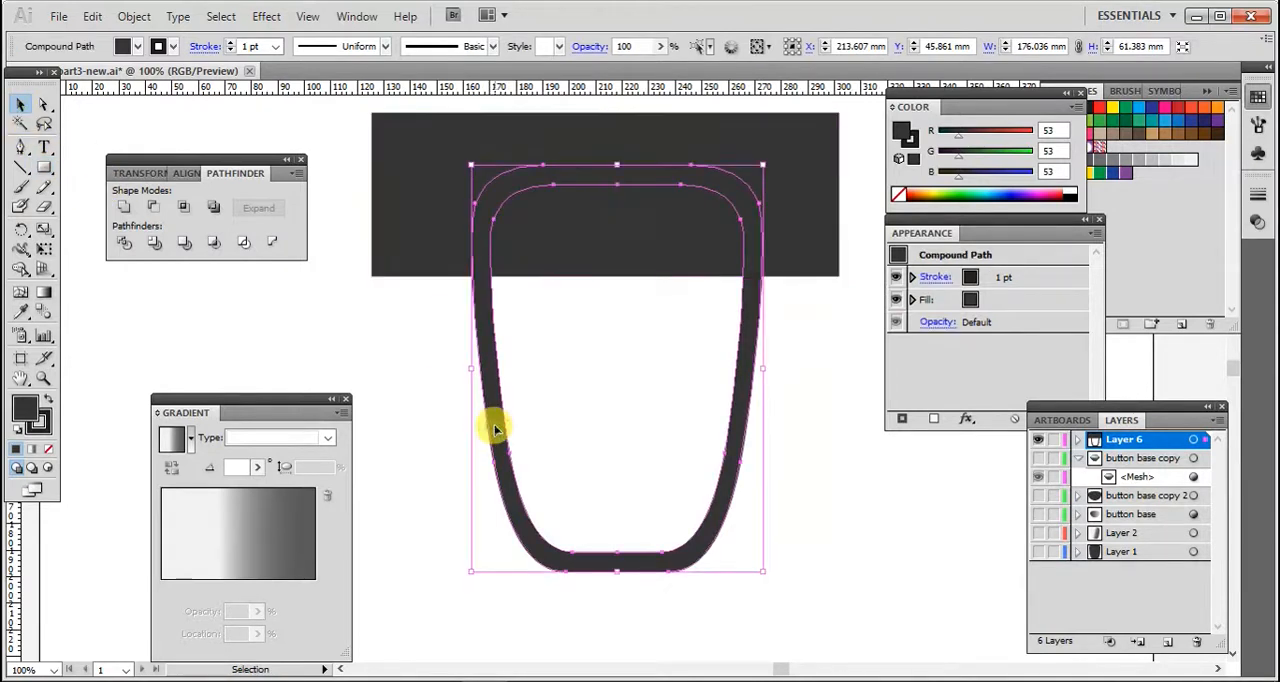
- Select the rectangle together with the ring and subtract it with Minus Front to leave a U-shaped outline
left_click(397, 252, "shift")
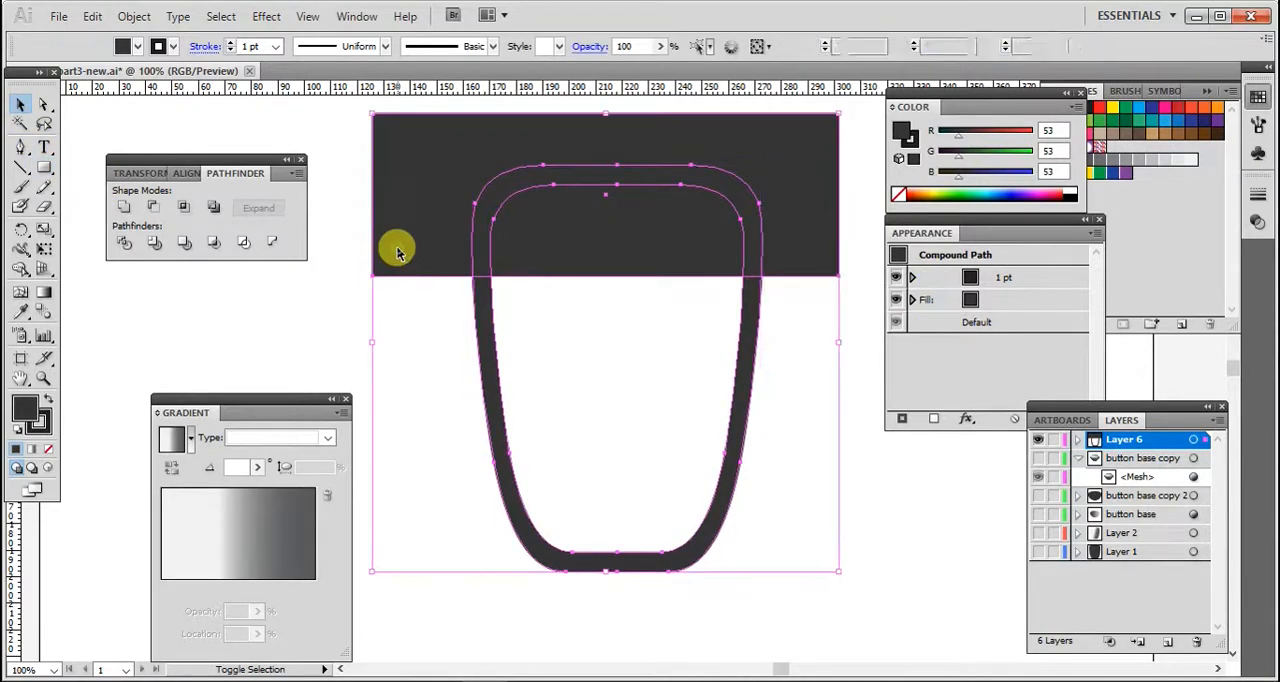
left_click(149, 212)
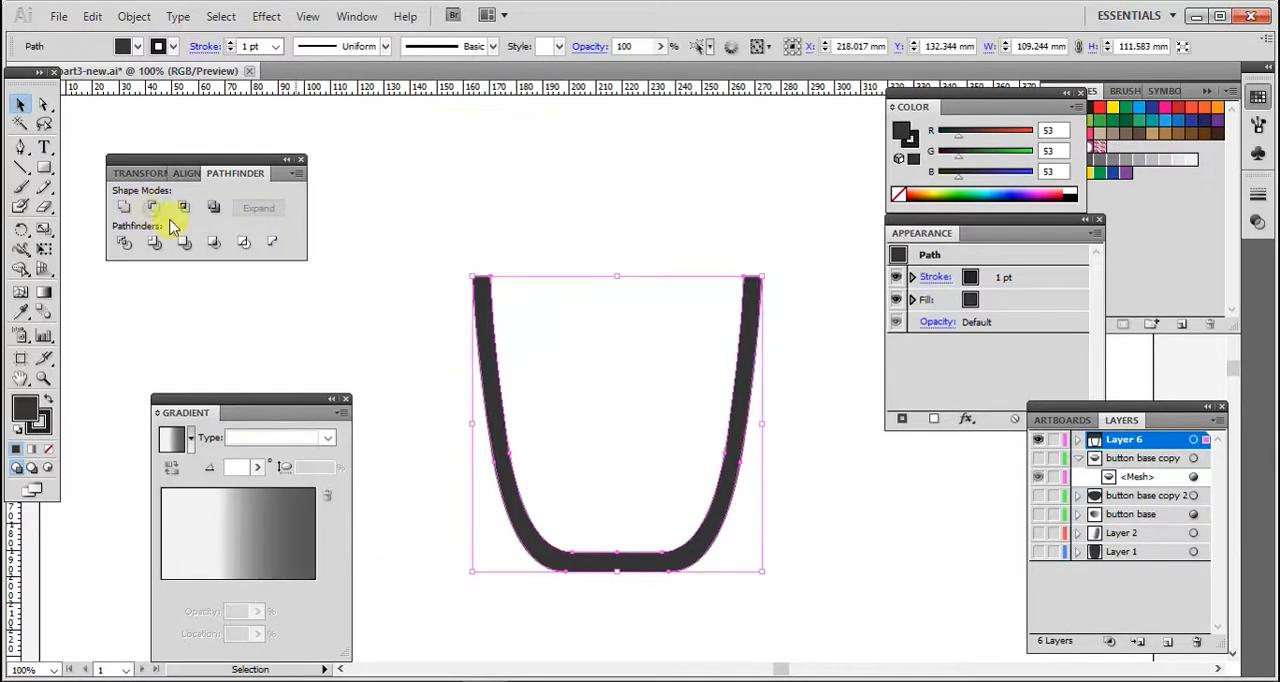
- Select the U-shaped outline and fill it with a linear gradient using the Gradient tool
left_click(323, 293)
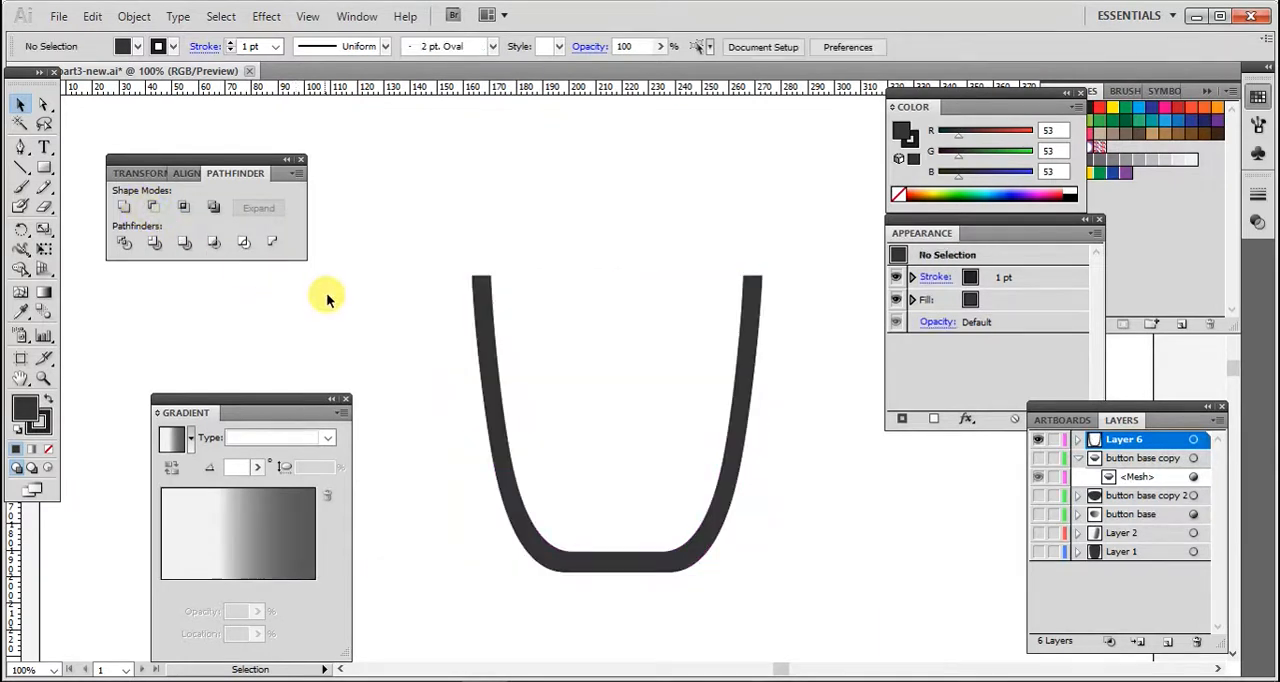
left_click_drag(280, 402, 835, 488)
left_click(690, 548)
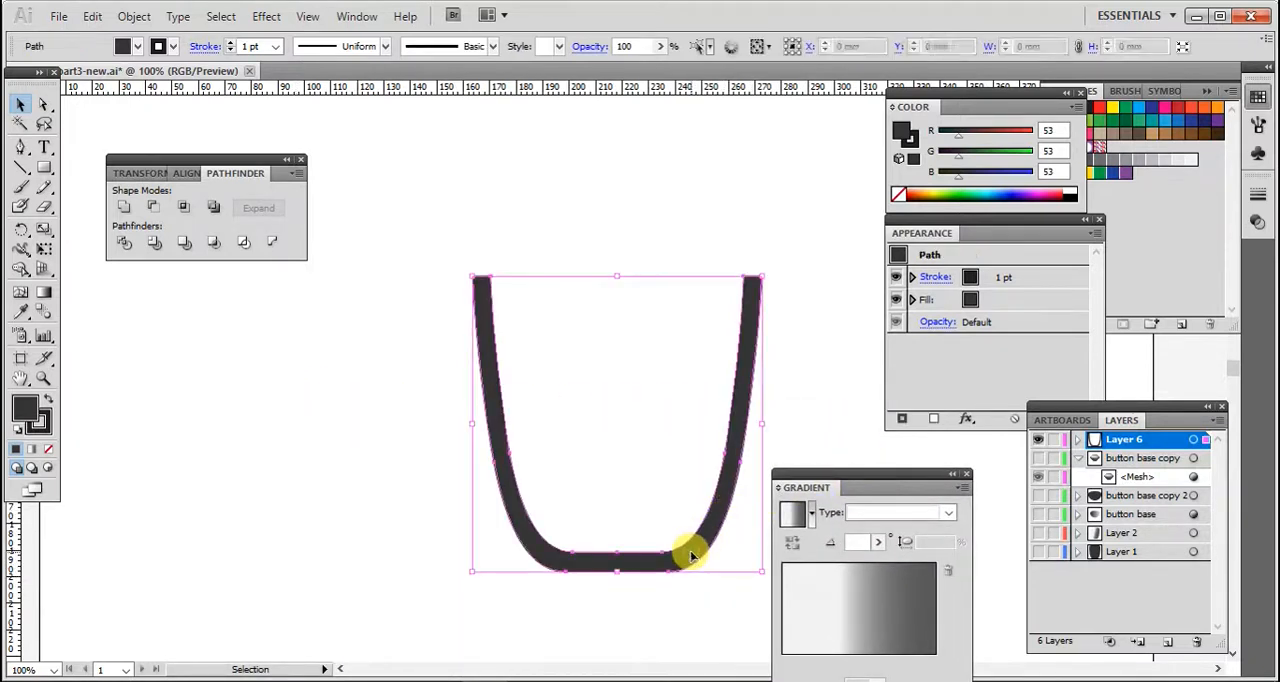
left_click(44, 291)
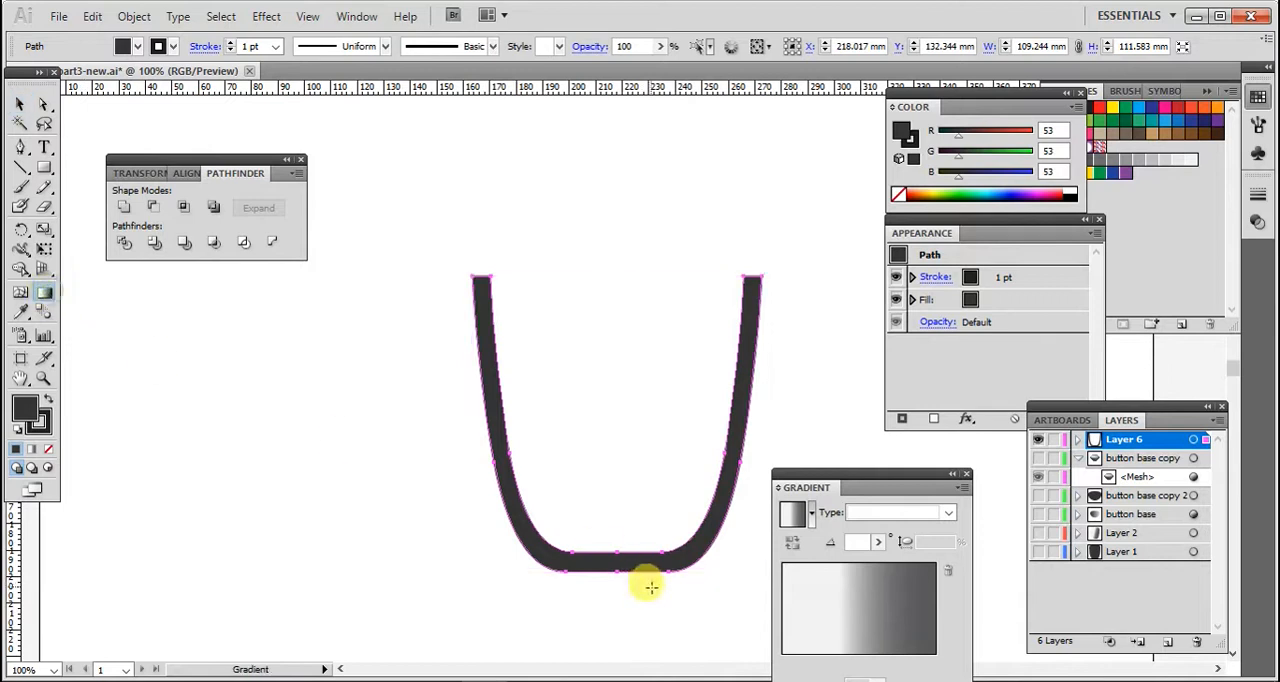
left_click_drag(617, 564, 619, 519)
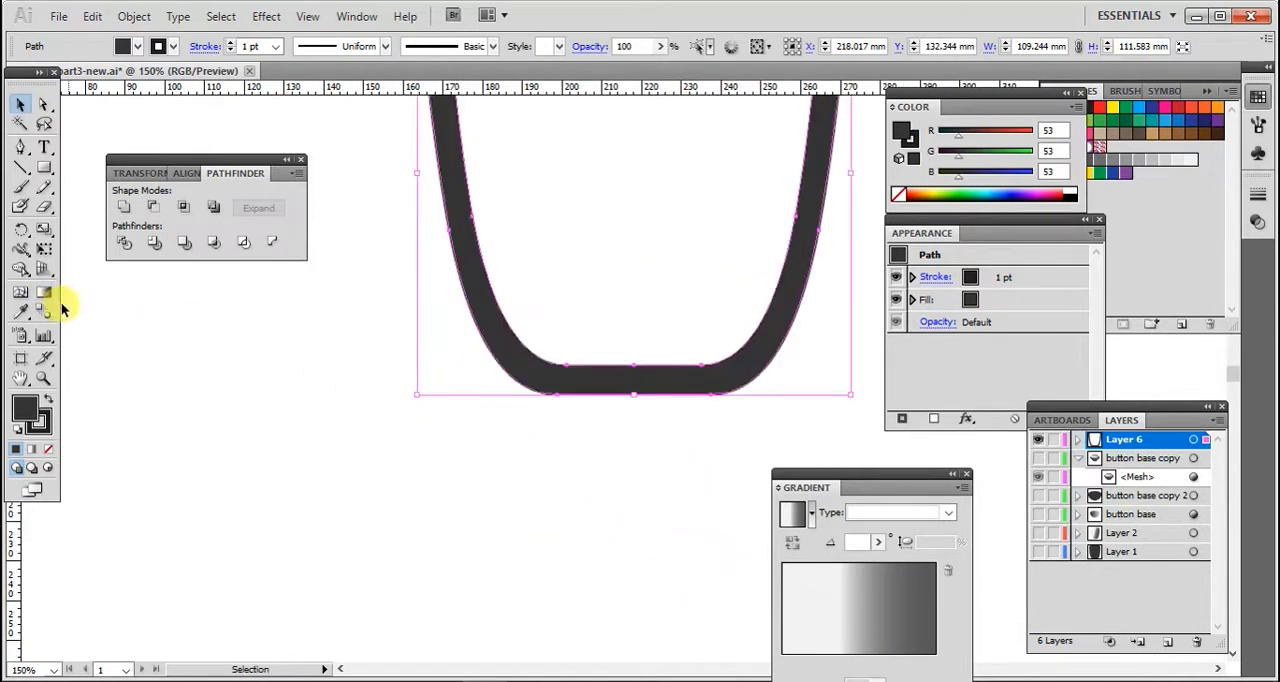
left_click(45, 295)
left_click(619, 382)
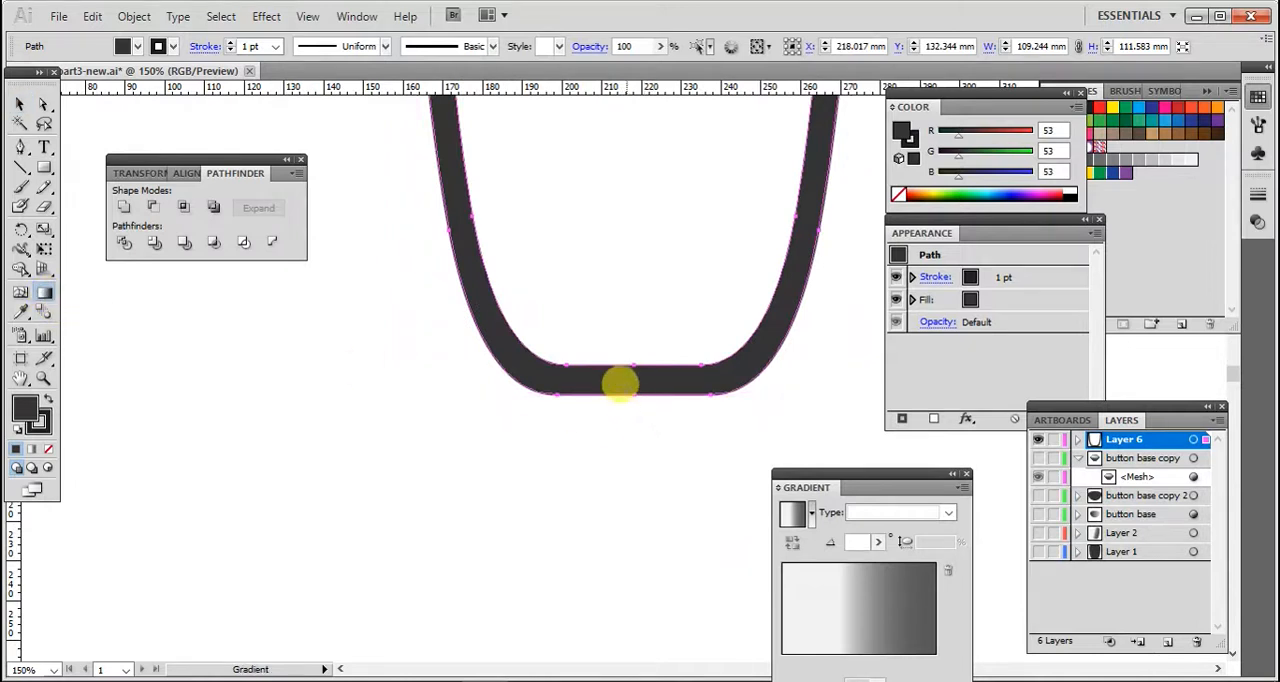
left_click(624, 378)
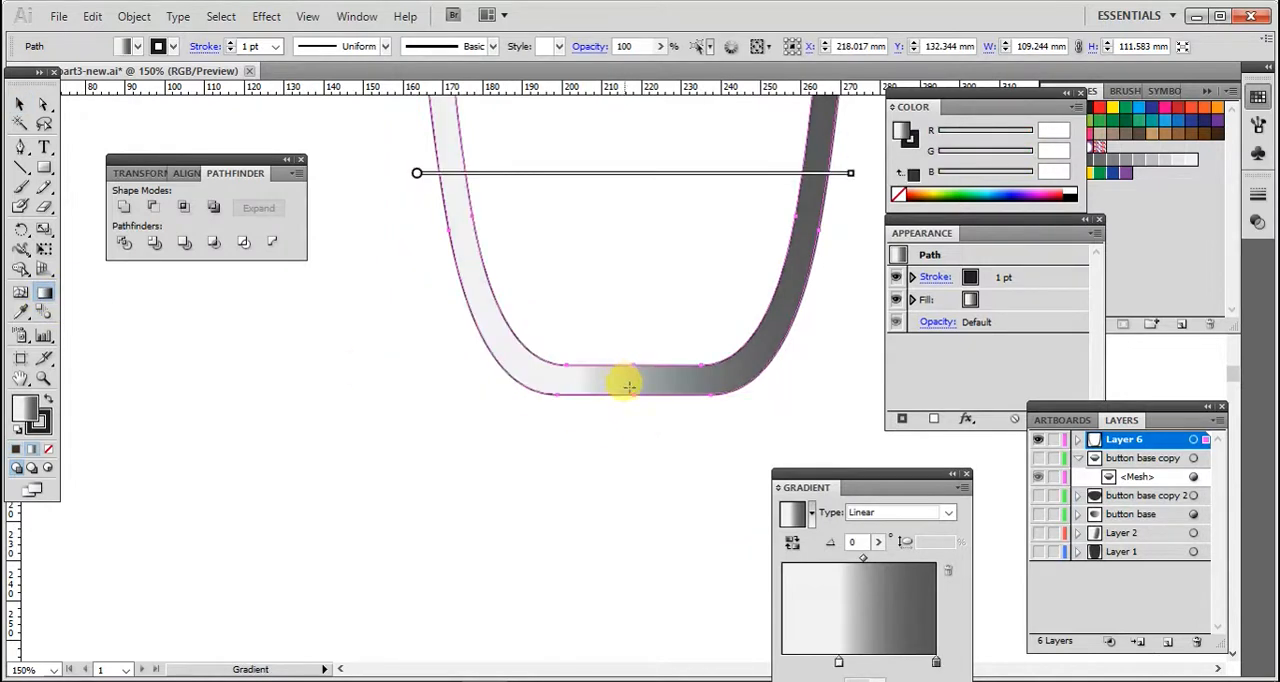
- Redraw the gradient vertically at -90° along the U shape's height
scroll(714, 300, "down", 1)
scroll(716, 306, "up", 3)
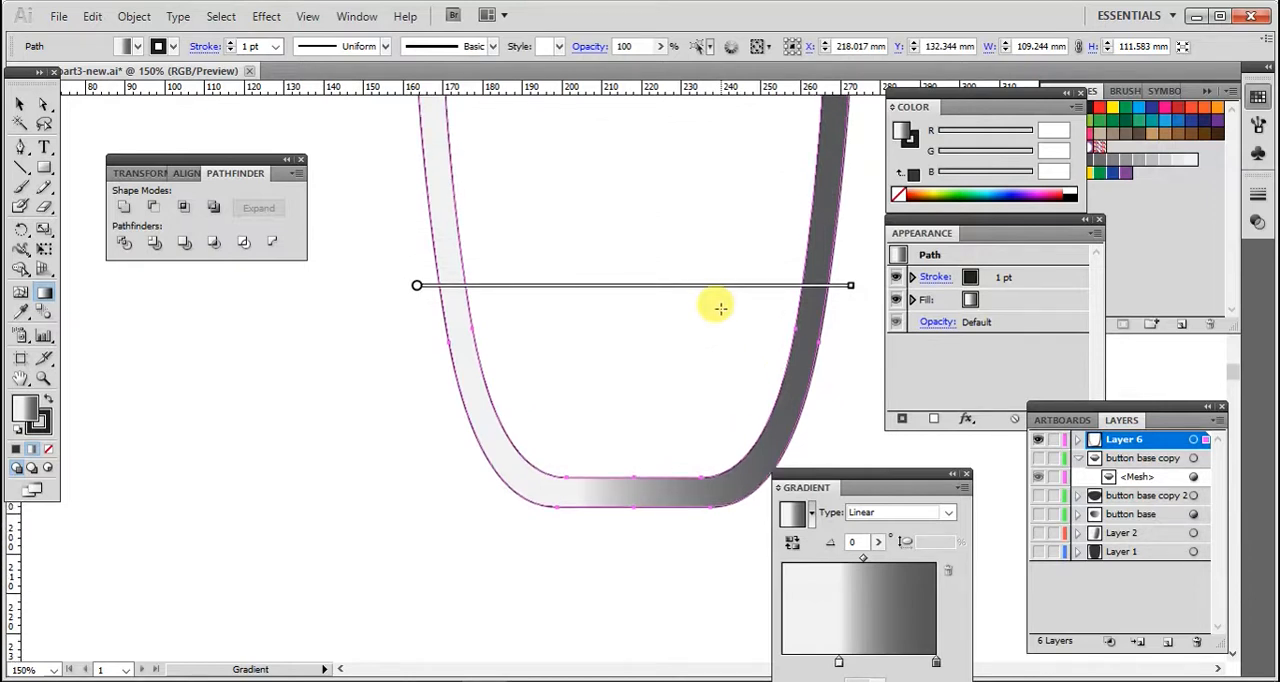
scroll(716, 306, "up", 1)
mouse_move(737, 315)
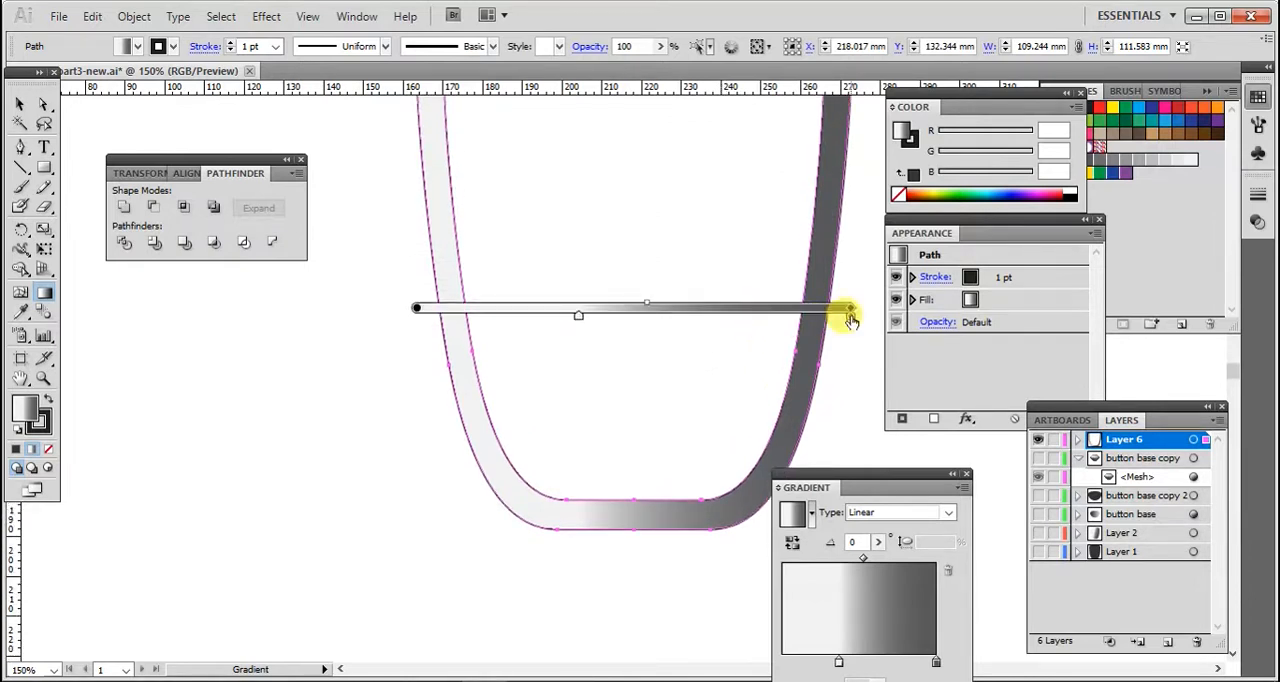
mouse_move(848, 310)
left_mouse_down()
mouse_move(851, 297)
mouse_move(820, 357)
mouse_move(627, 550)
mouse_move(534, 549)
mouse_move(420, 530)
mouse_move(411, 517)
left_mouse_up()
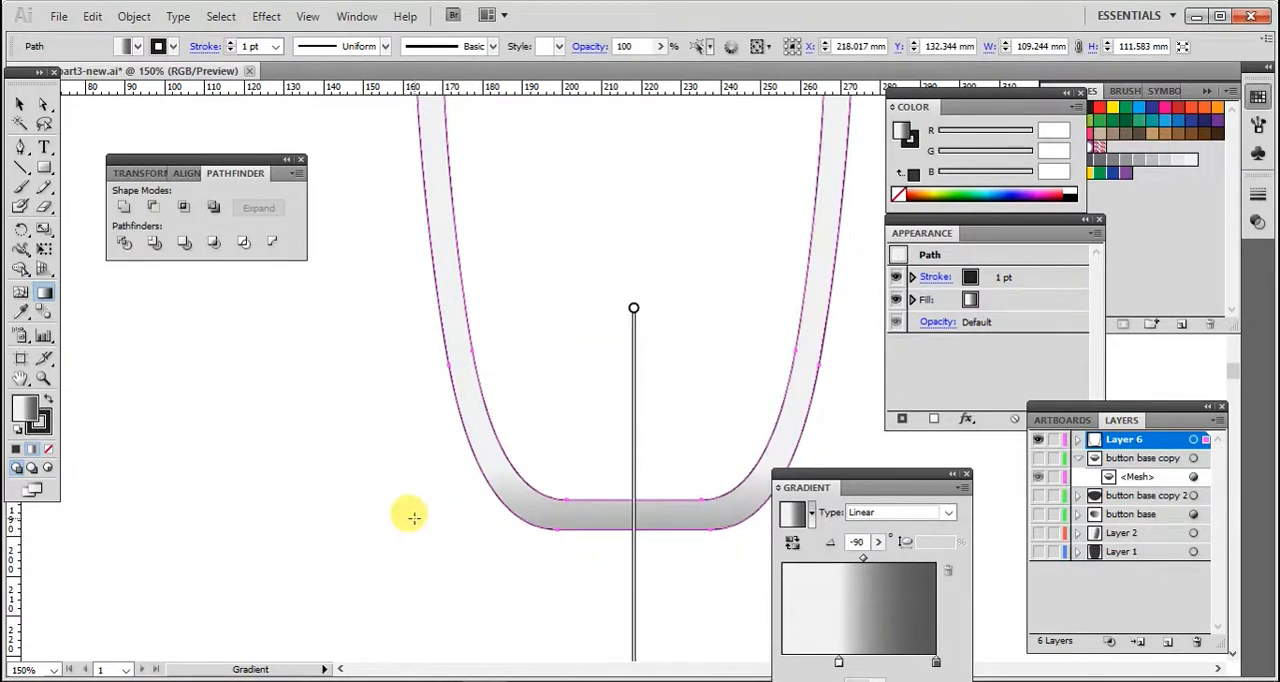
left_click_drag(638, 486, 649, 334)
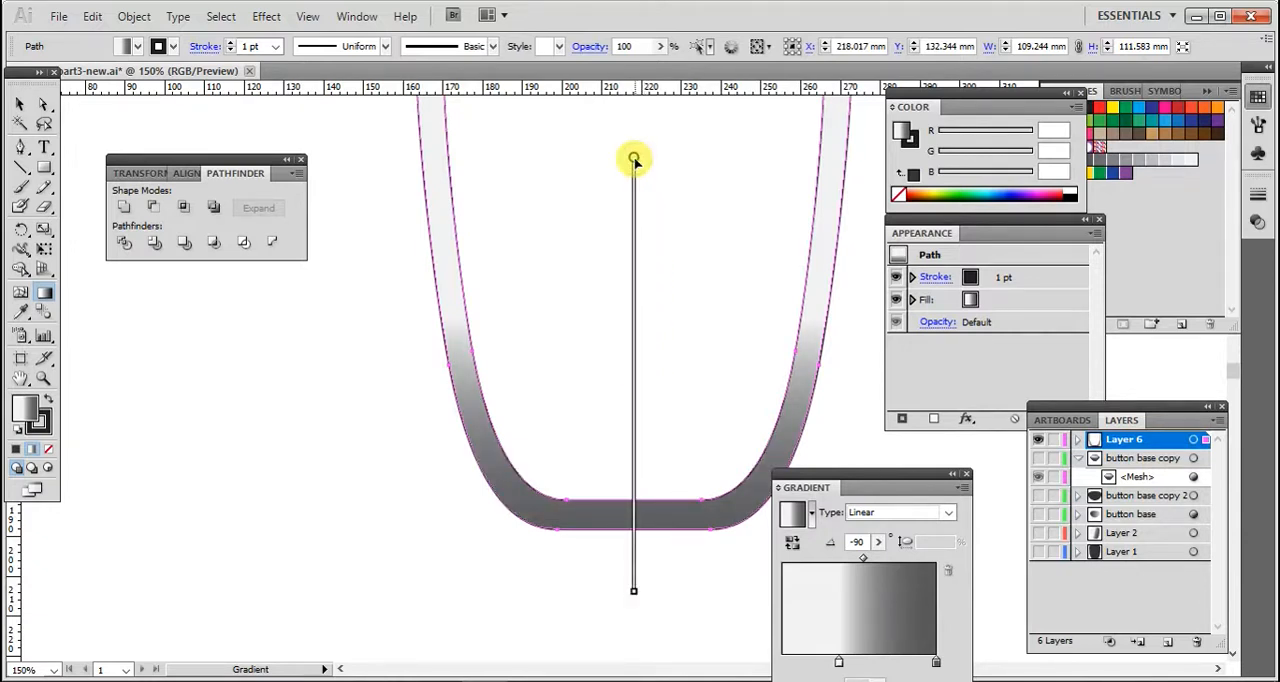
- Set the light gradient stop's opacity to 0% and move it to 20% location
scroll(700, 265, "up", 1)
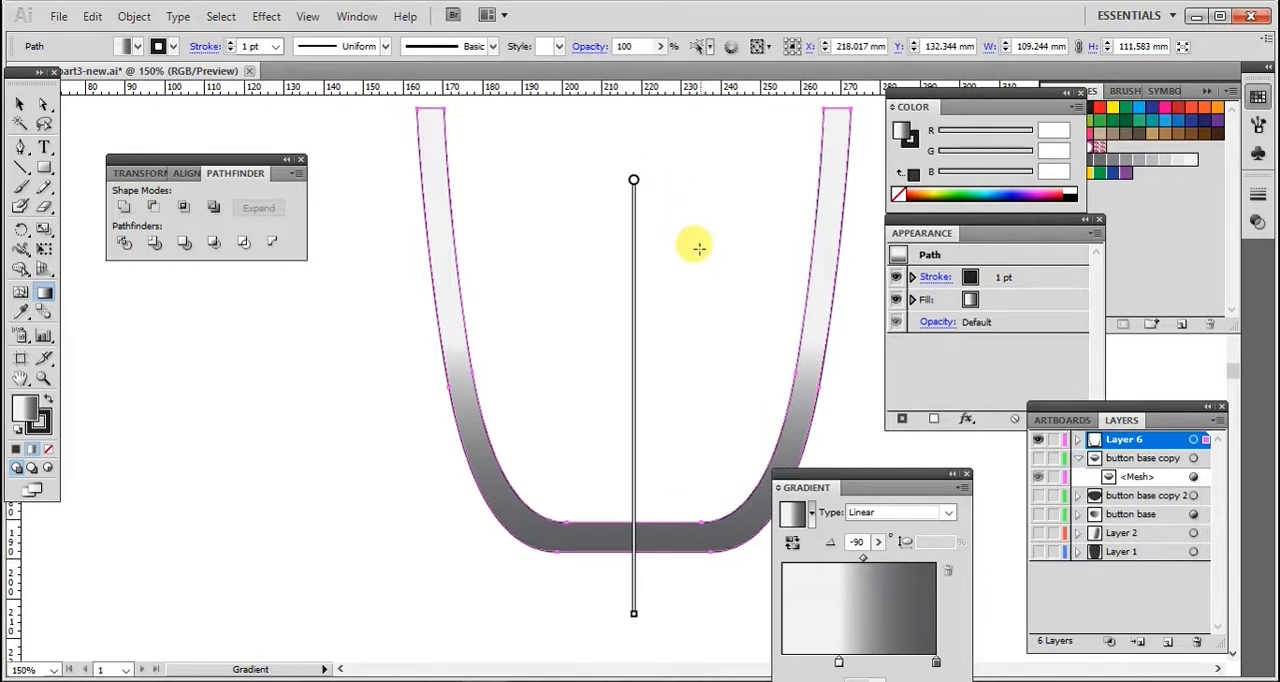
left_click_drag(864, 486, 827, 407)
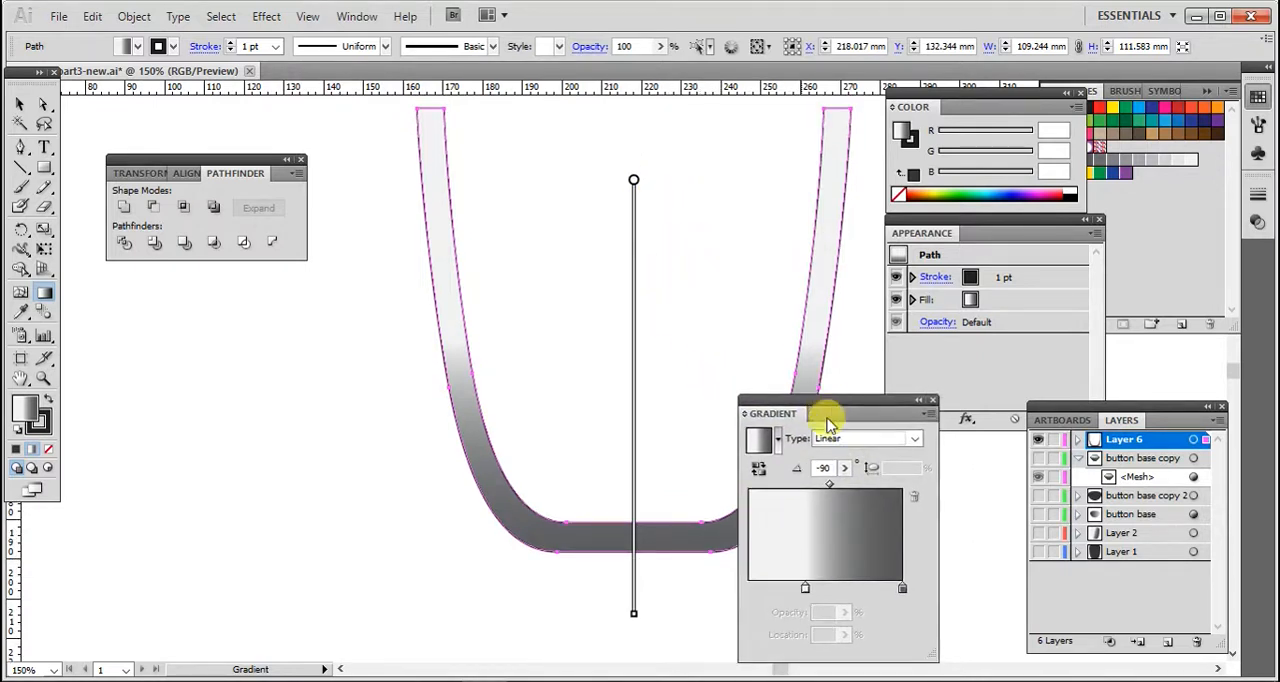
left_click(806, 592)
left_click_drag(835, 616, 803, 614)
key("Return")
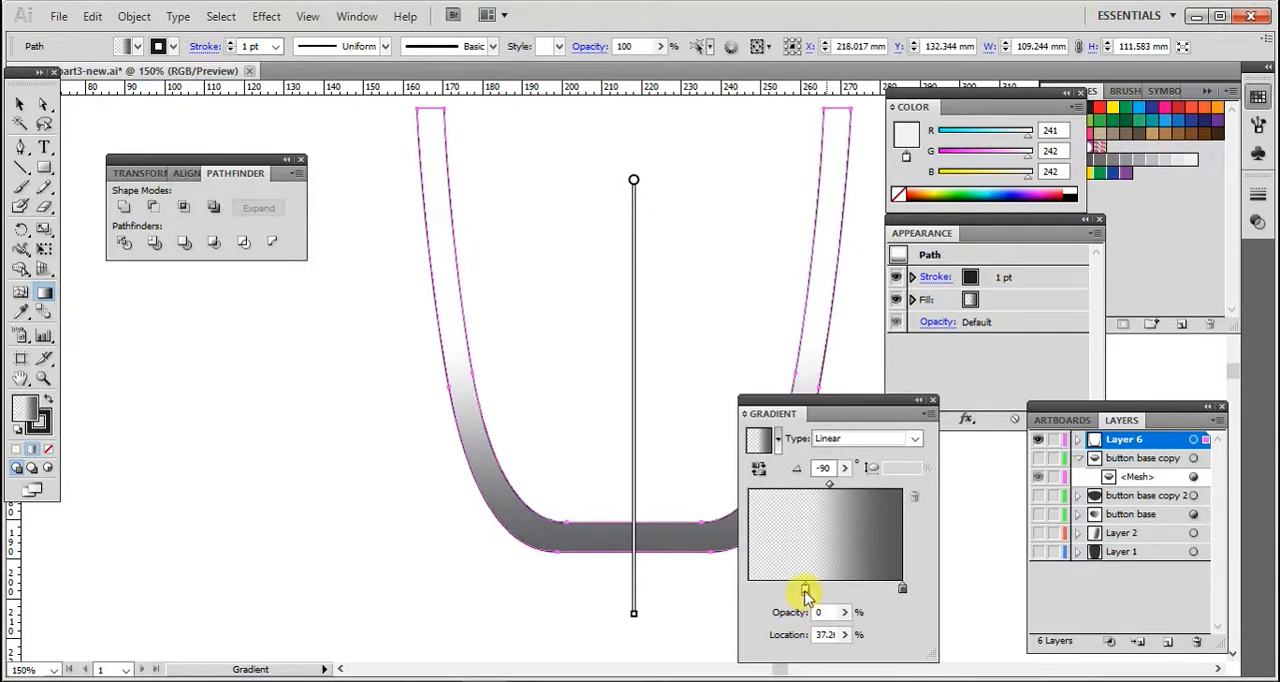
left_click_drag(806, 592, 789, 592)
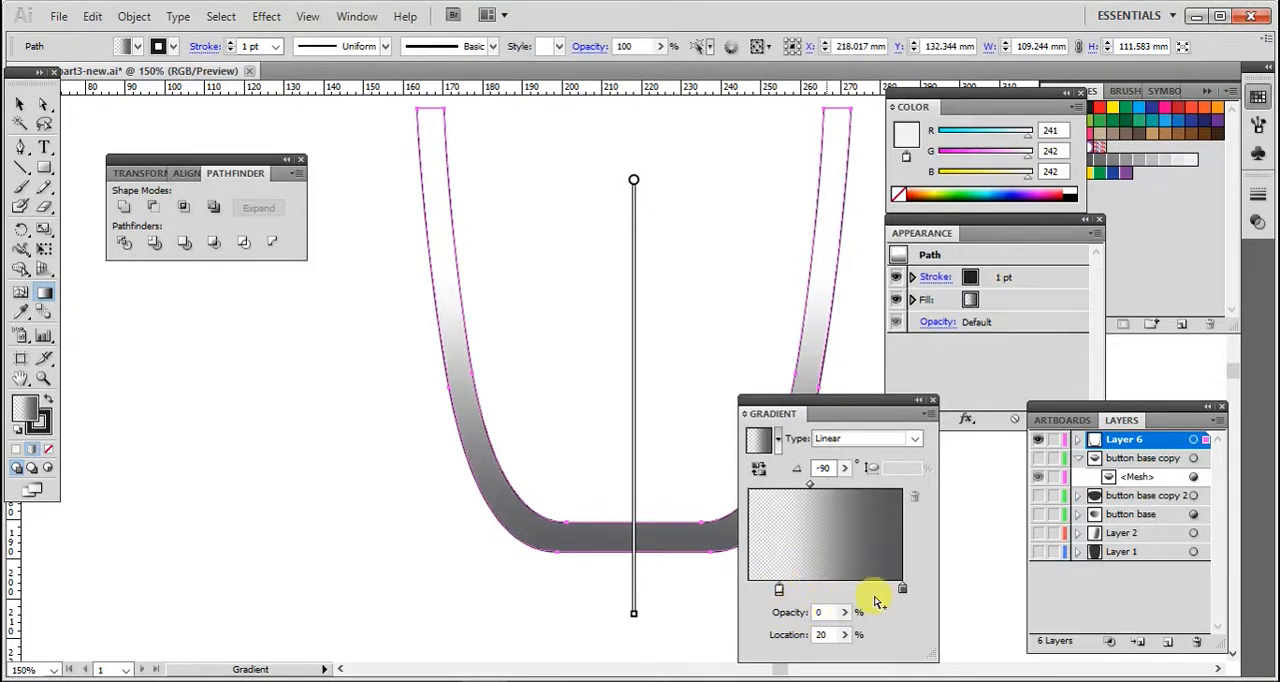
- Show the button base copy, button base copy 2, button base and Layer 2 layers
left_click(1038, 460)
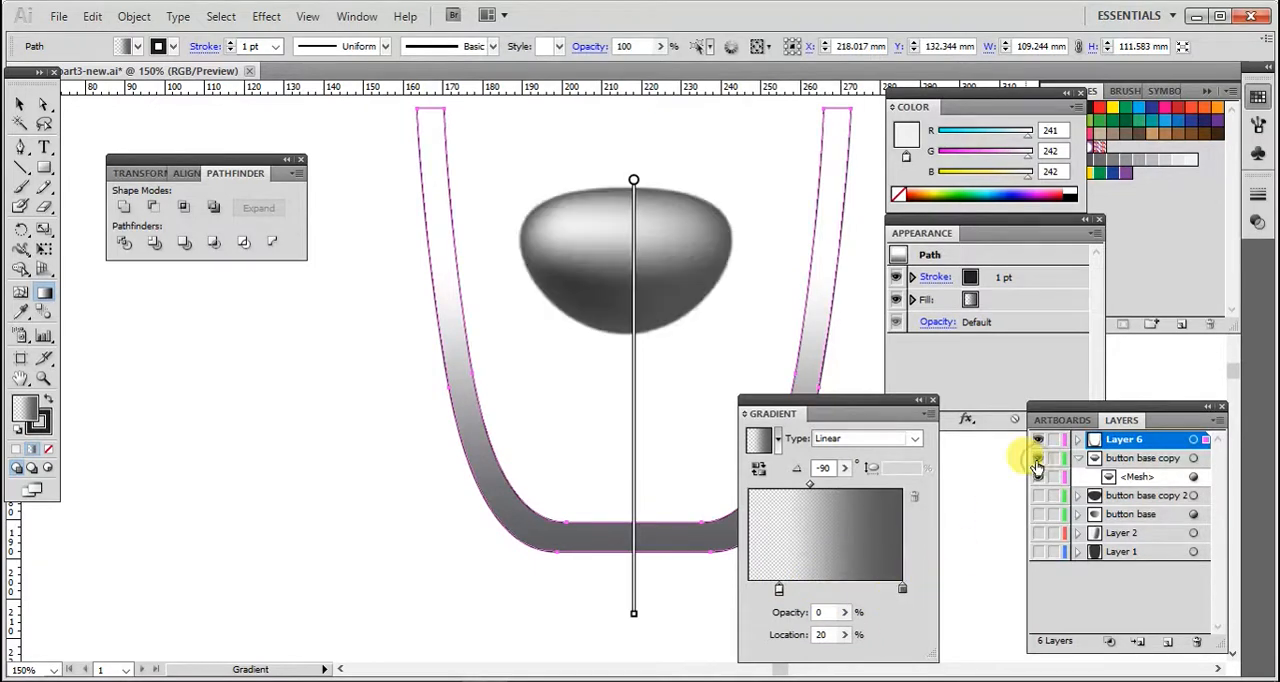
left_click(1038, 495)
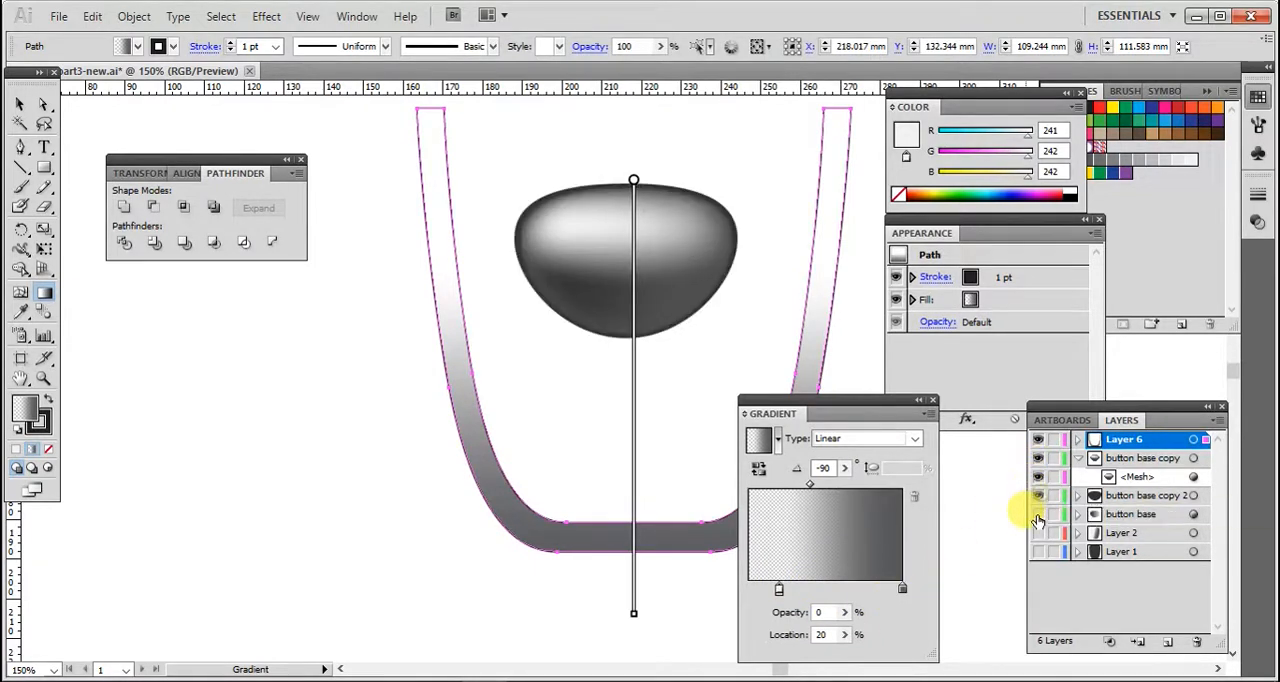
left_click(1038, 514)
left_click(1038, 533)
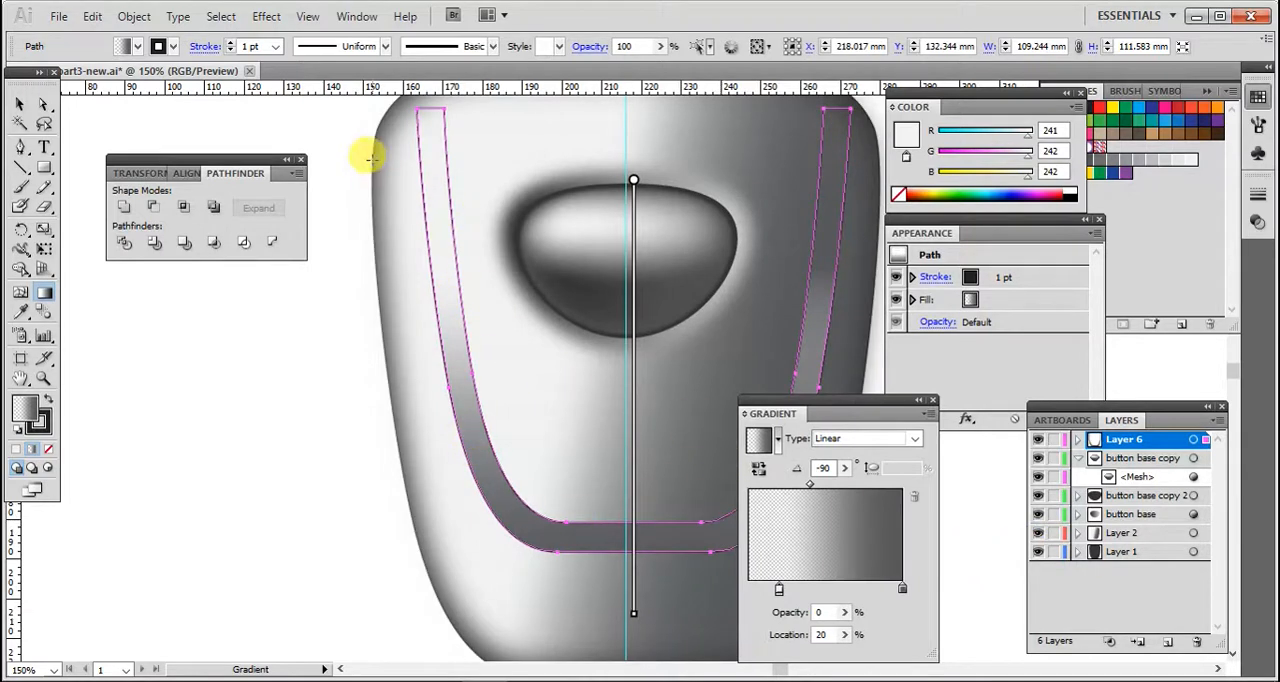
- Remove the U shape's stroke and narrow it to about 101 mm wide
left_click(174, 47)
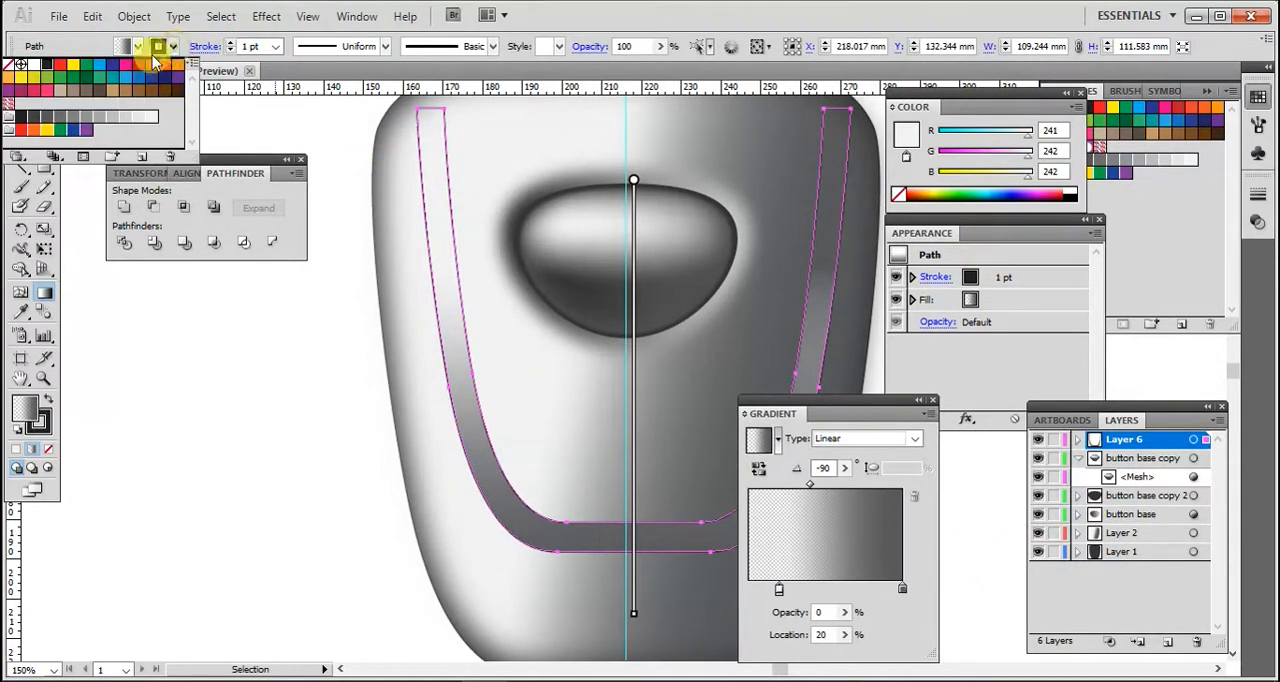
left_click(9, 64)
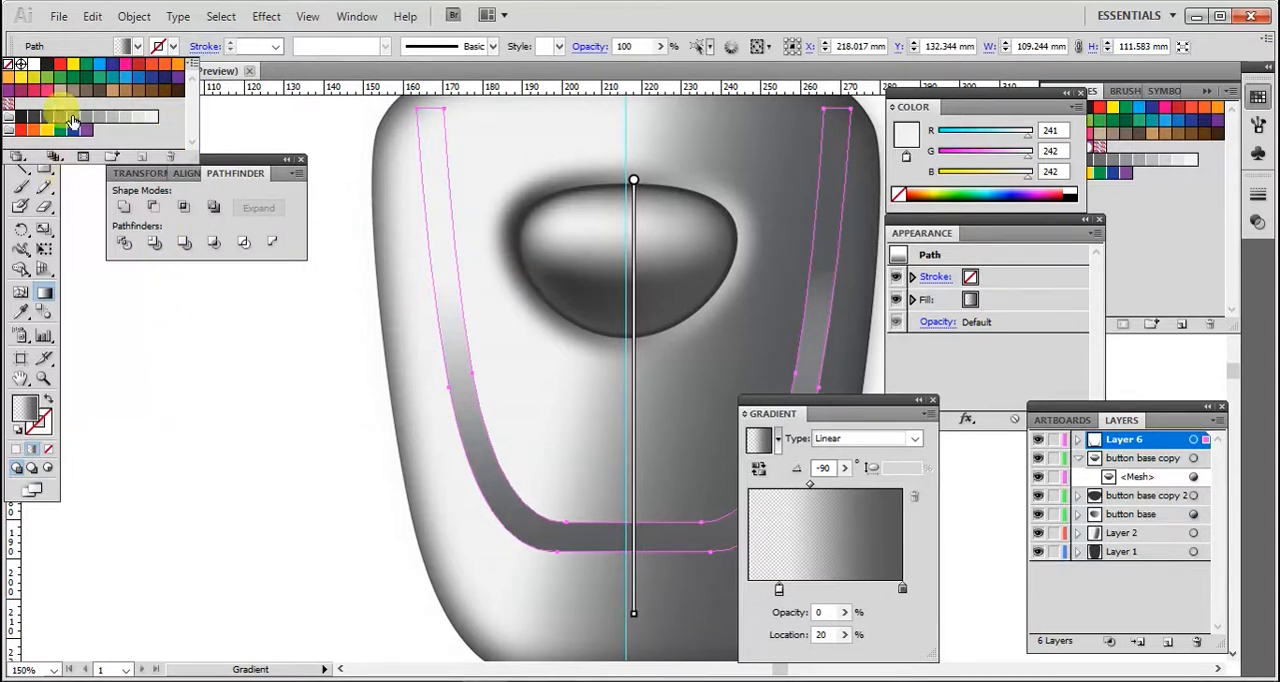
left_click(20, 104)
left_click_drag(417, 327, 433, 328)
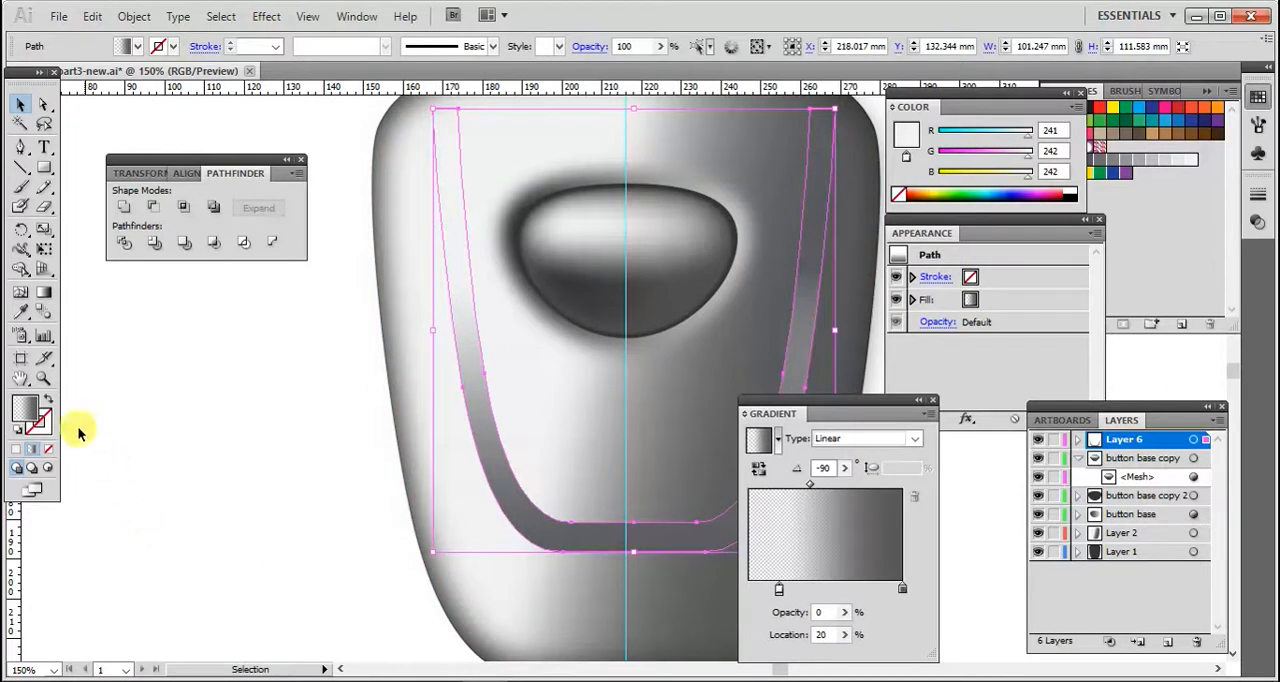
- Zoom out and nudge the U shape slightly left over the button base
left_click(43, 378)
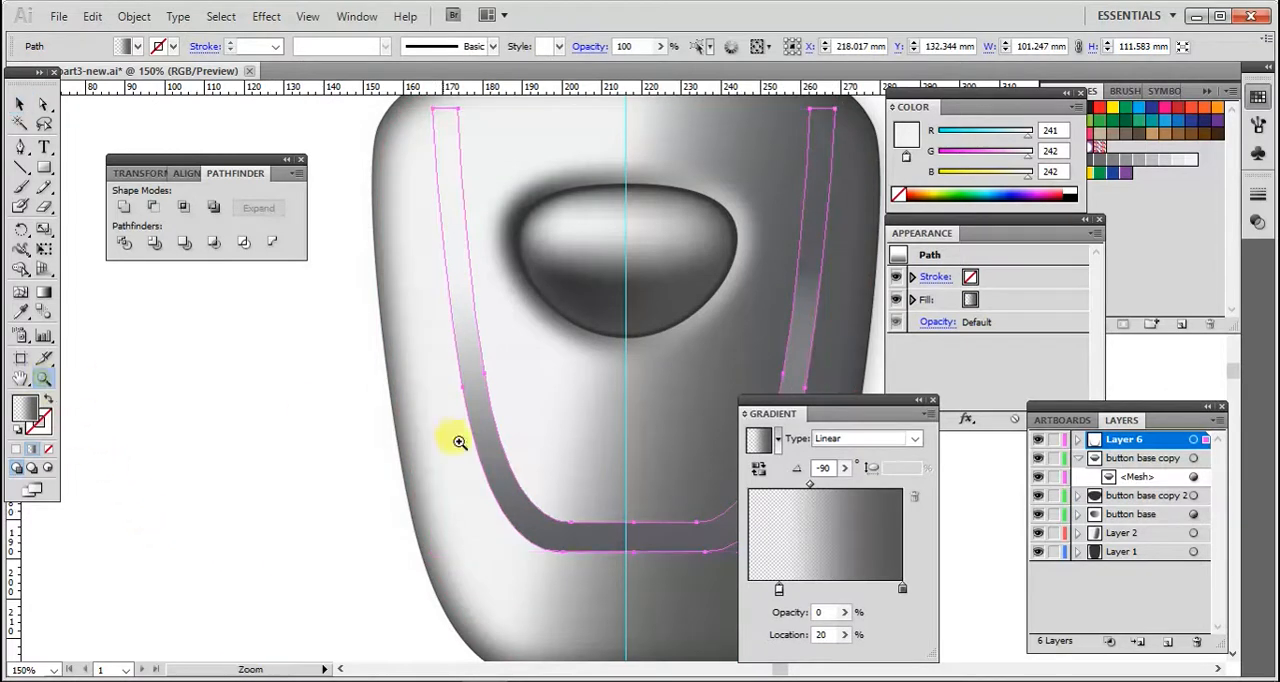
left_click(628, 420, "alt")
left_click(637, 402, "alt")
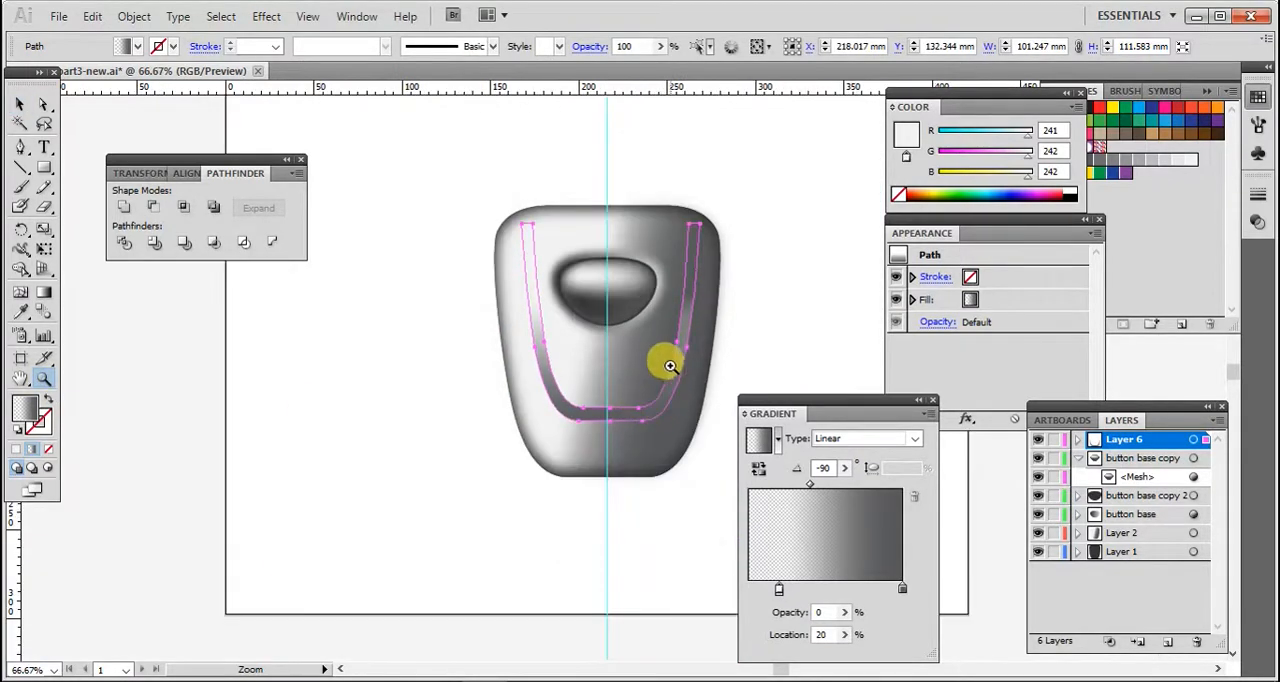
left_click(20, 104)
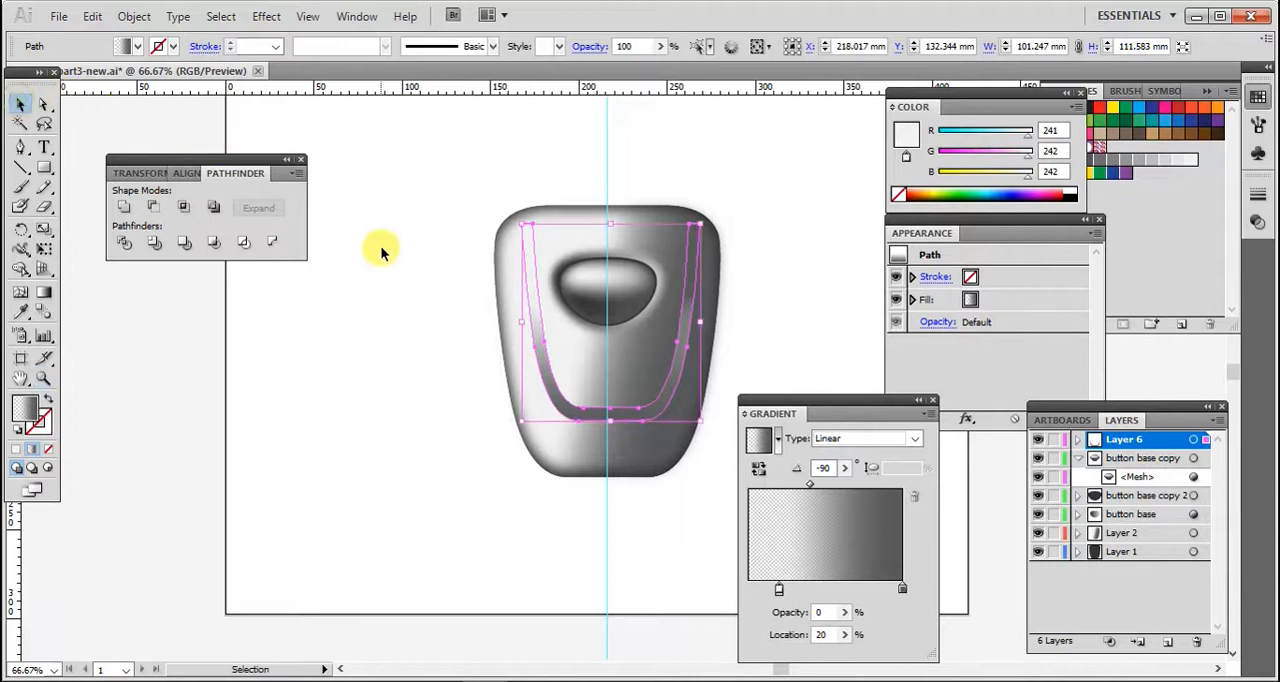
left_click(380, 248)
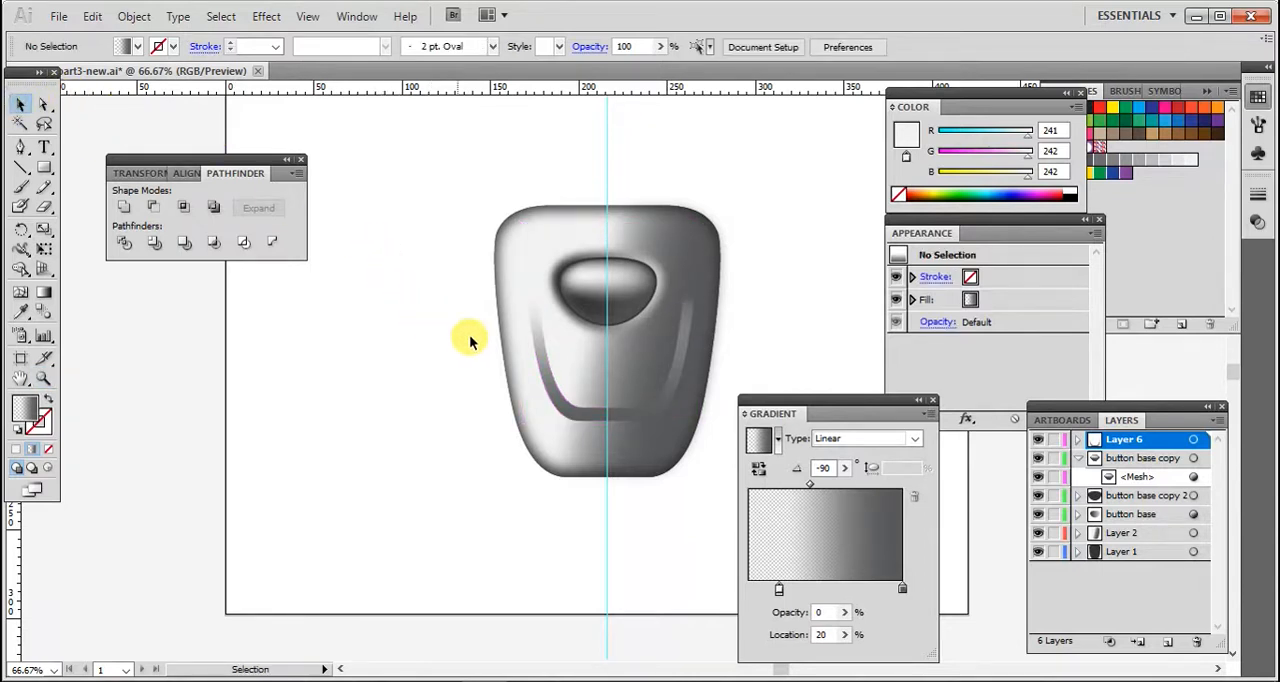
left_click(547, 370)
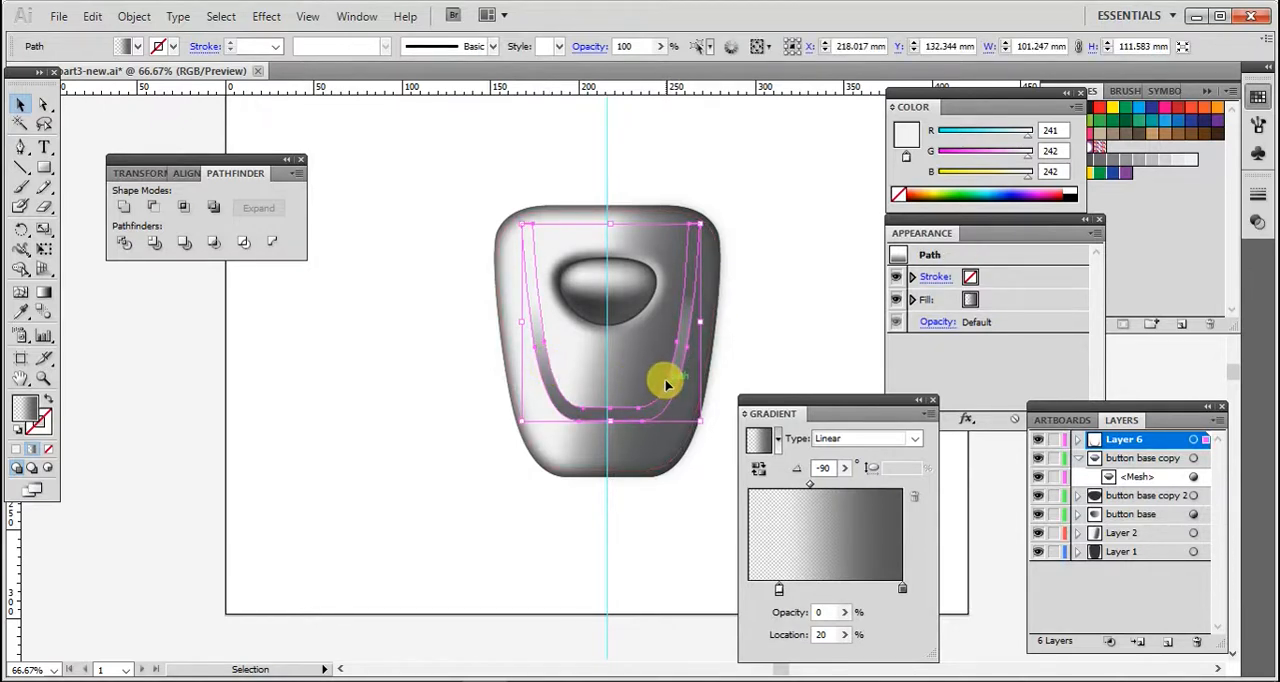
left_click_drag(669, 392, 666, 393)
left_click(748, 347)
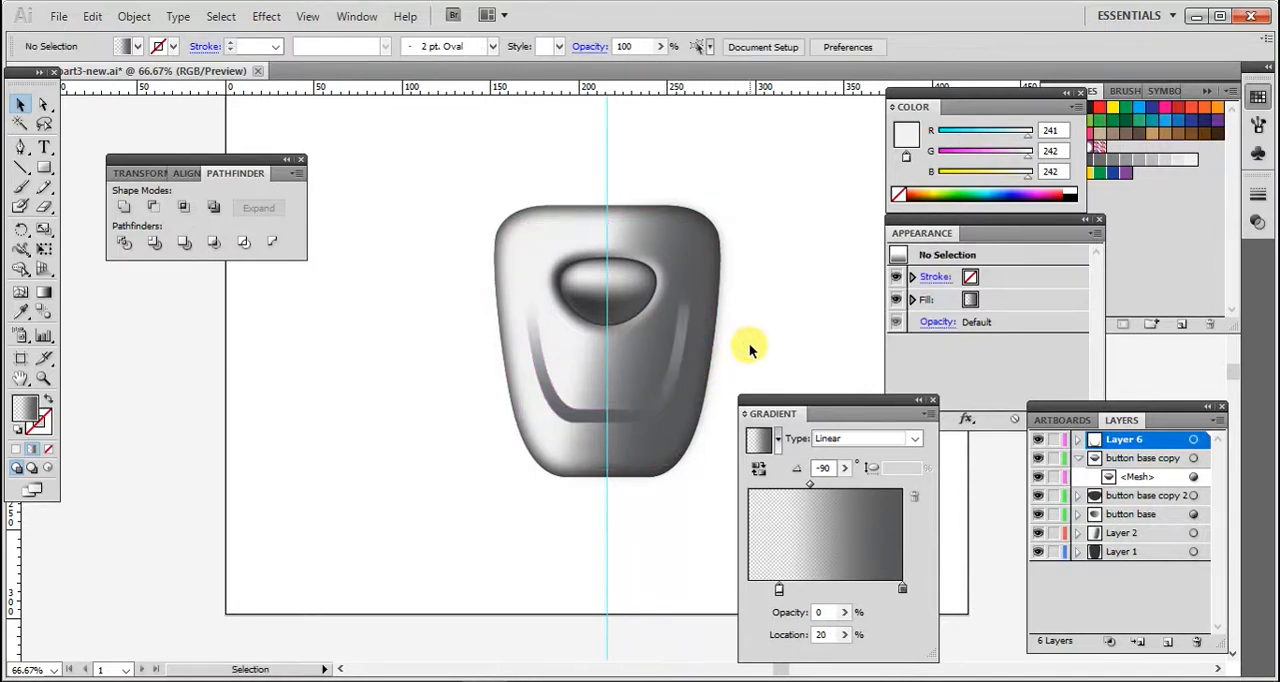
- Apply a Gaussian Blur with an 8 pixel radius to the U shape
left_click(677, 357)
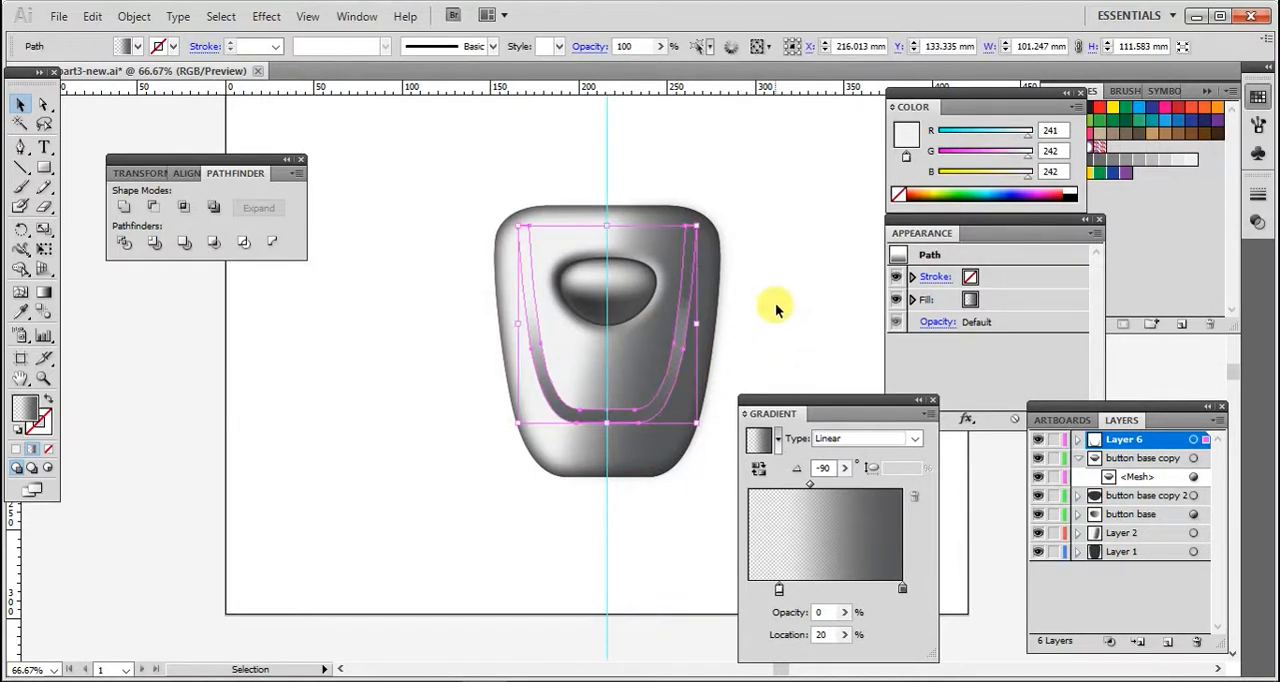
left_click(268, 20)
mouse_move(308, 333)
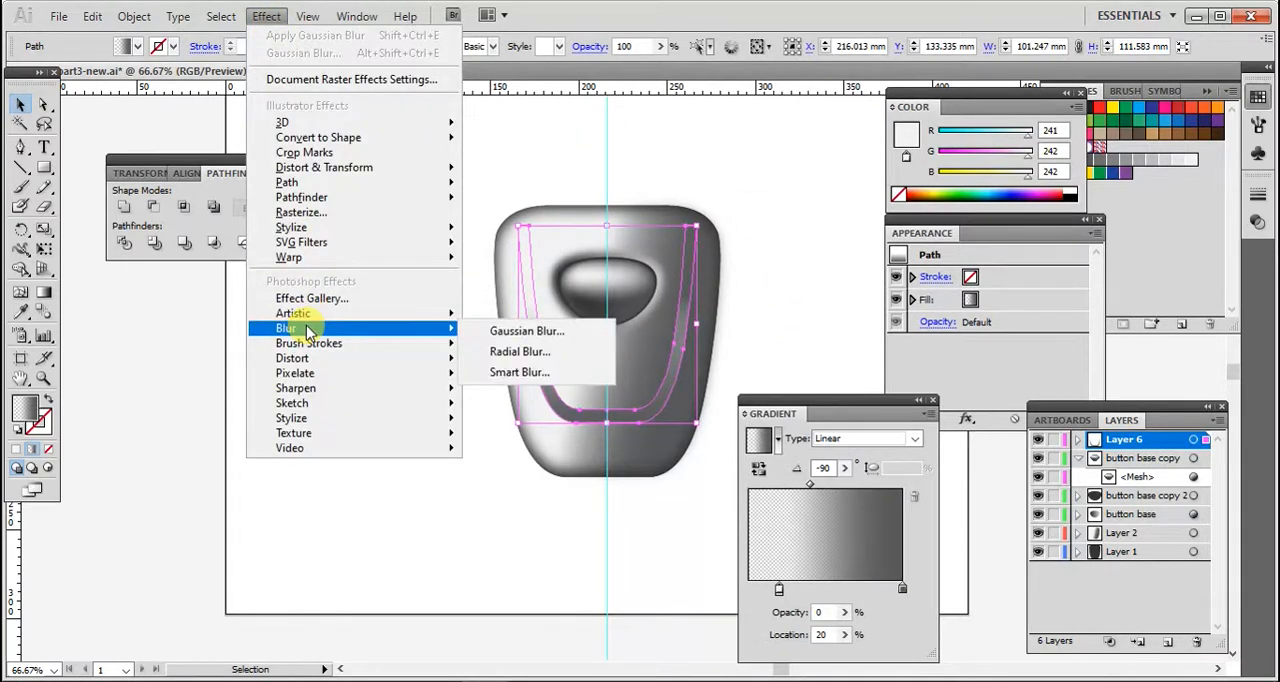
left_click(510, 333)
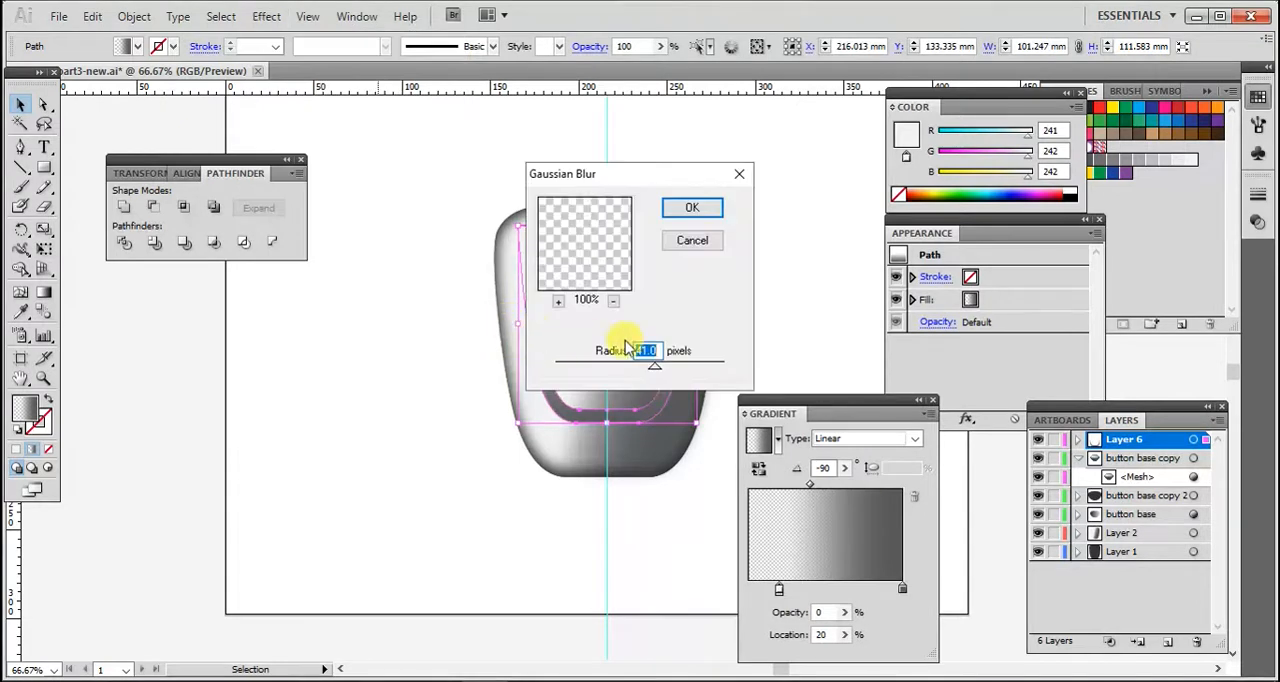
left_click_drag(655, 372, 637, 374)
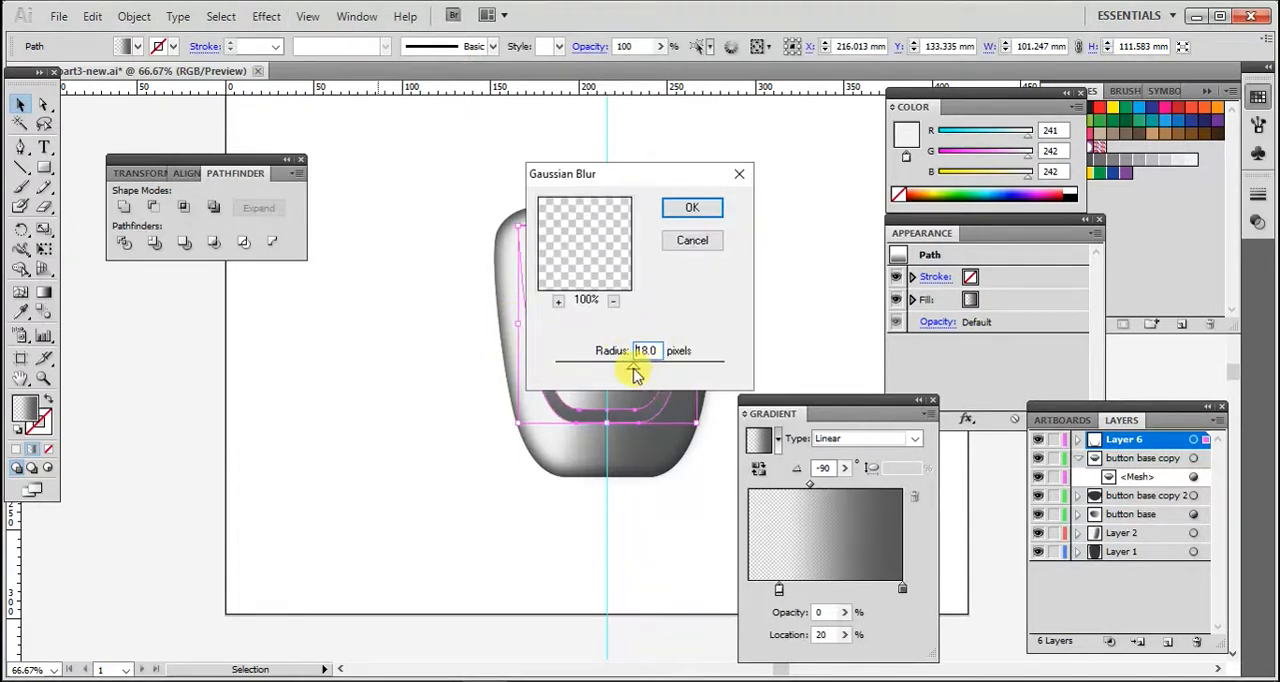
left_click(690, 207)
left_click(773, 305)
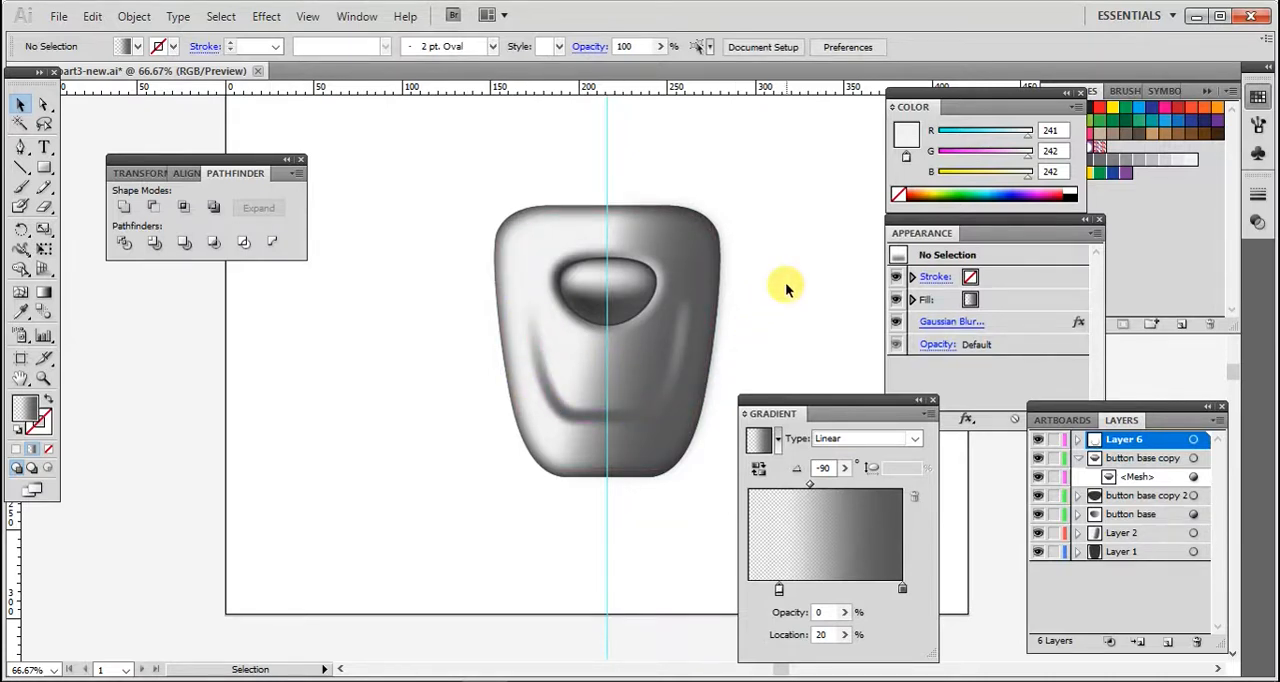
- Zoom in to inspect the blurred highlight around the button's centre
left_click(43, 379)
left_click(586, 351)
left_click_drag(820, 408, 922, 484)
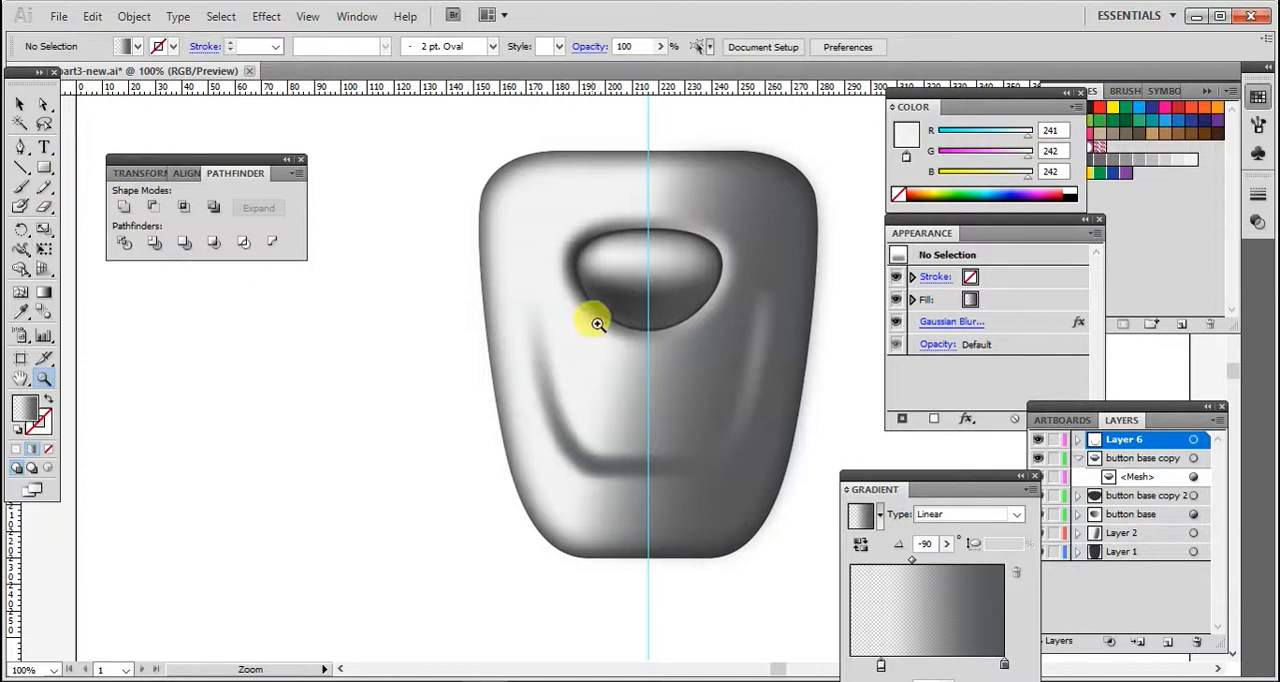
left_click(608, 278)
left_click(612, 352)
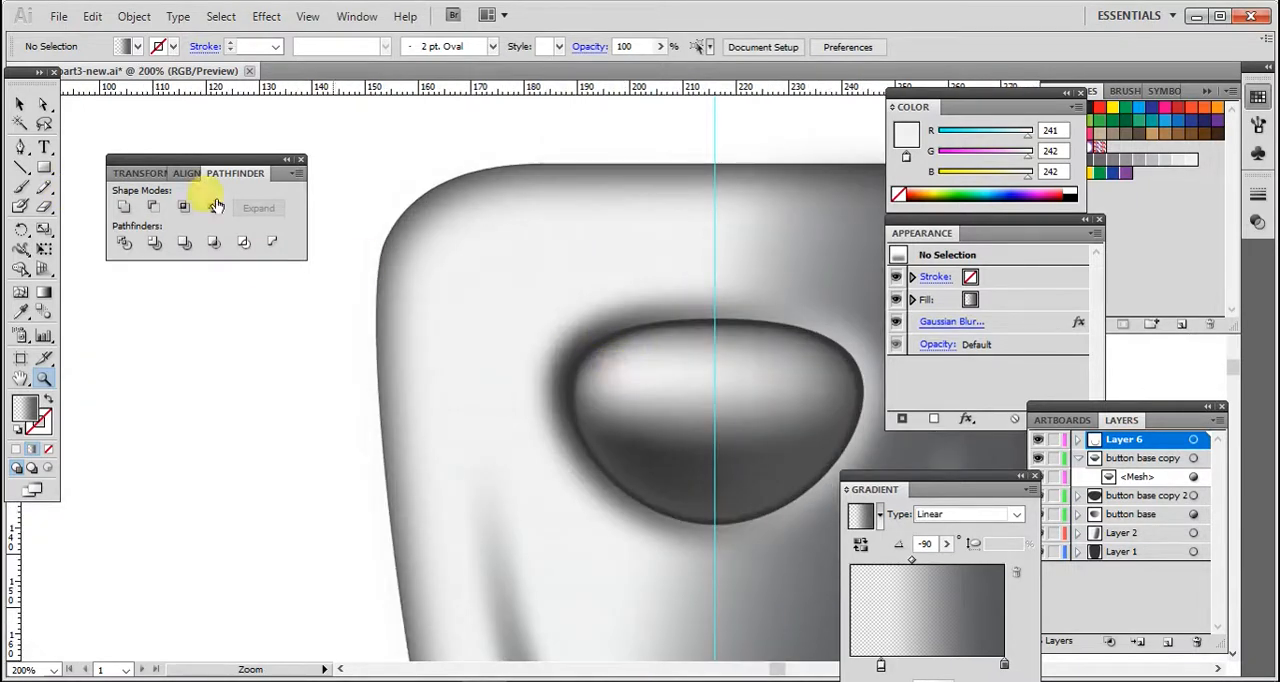
- On a new layer, draw a small white-filled ellipse about 6 × 3.4 mm on the upper left of the highlight
left_click_drag(45, 172, 85, 143)
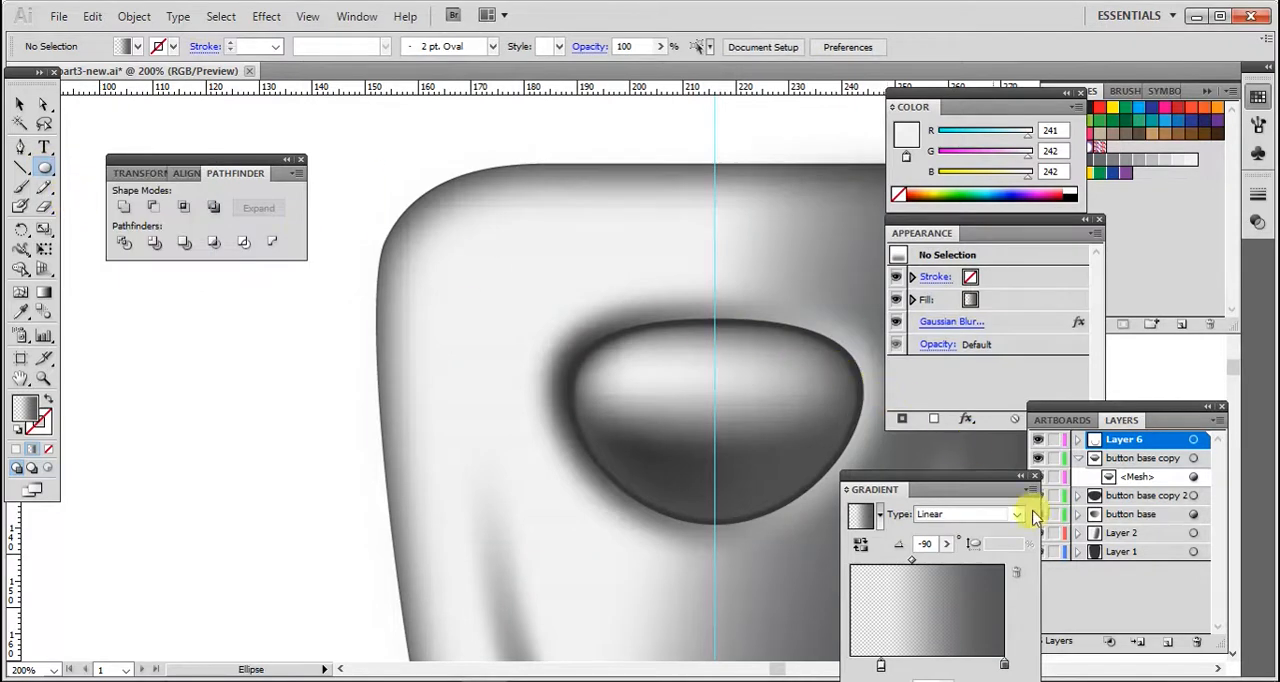
left_click(1157, 641)
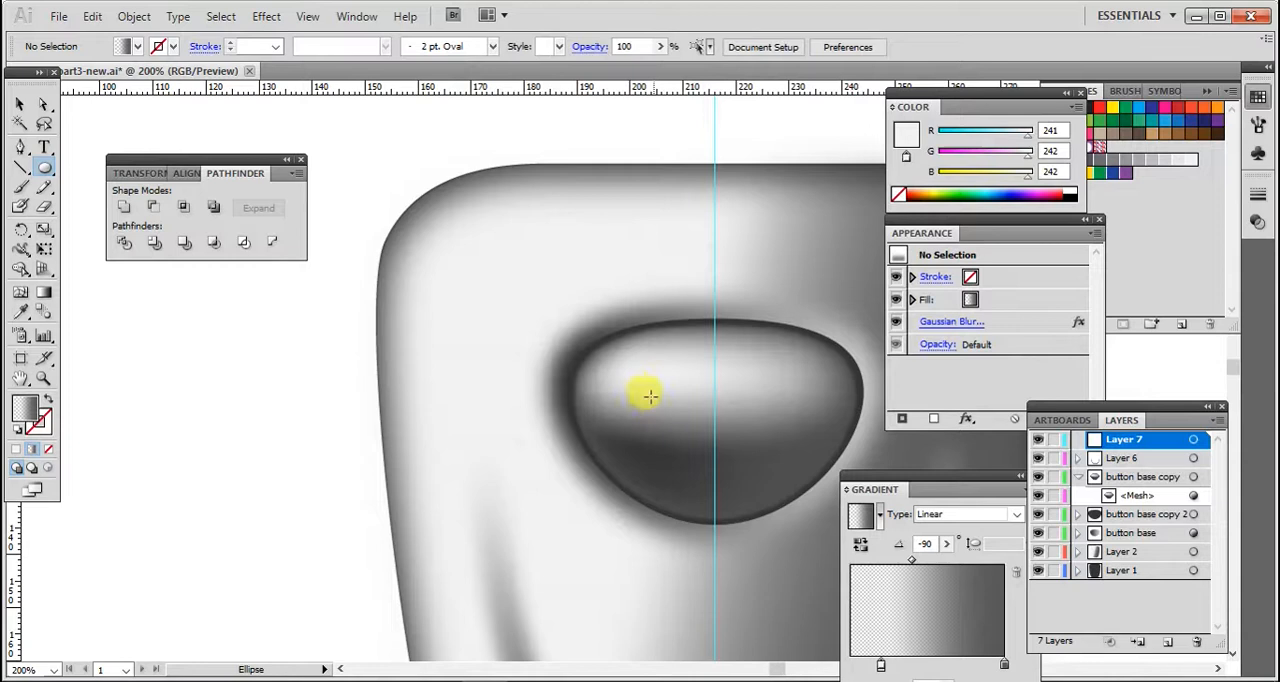
left_click_drag(622, 377, 653, 396)
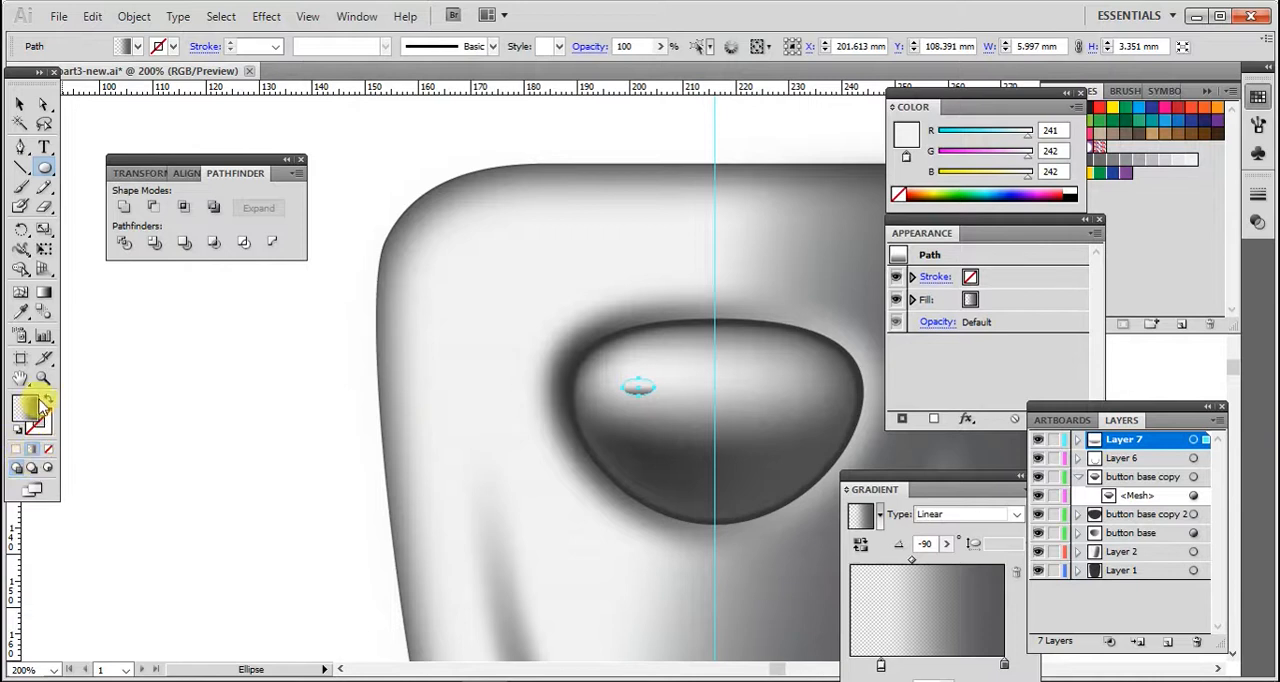
left_click(18, 428)
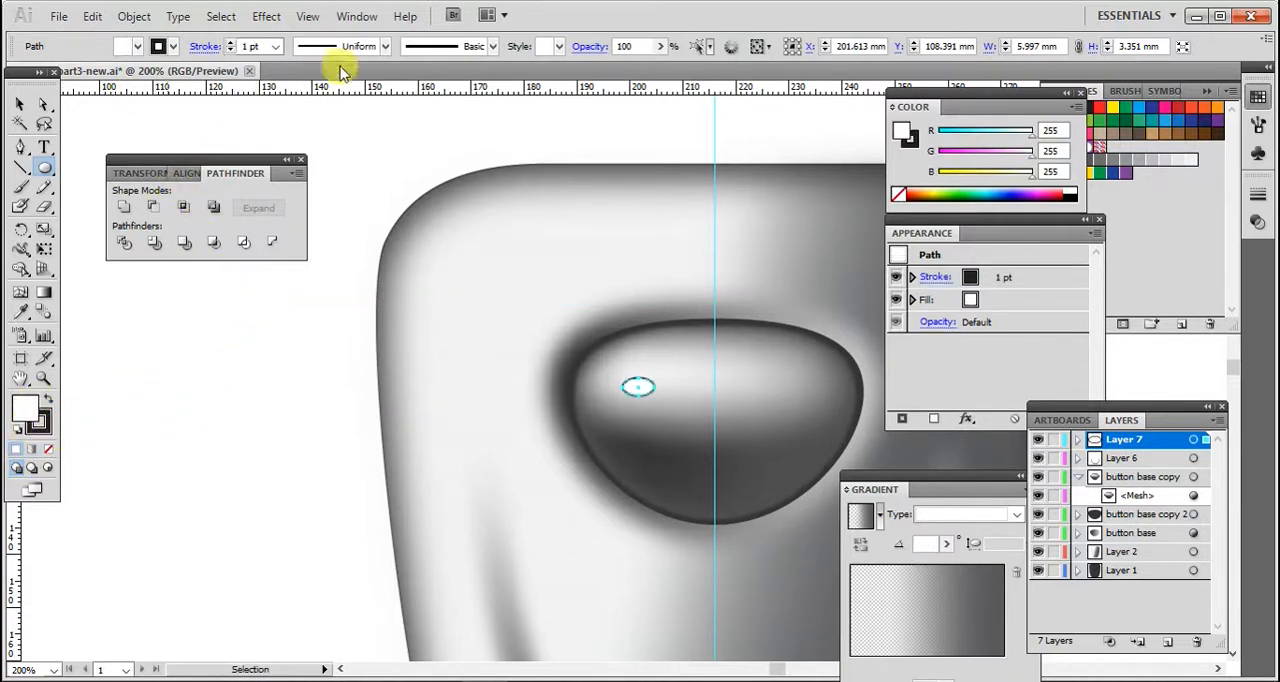
- Apply a Gaussian Blur to the small ellipse
left_click(268, 17)
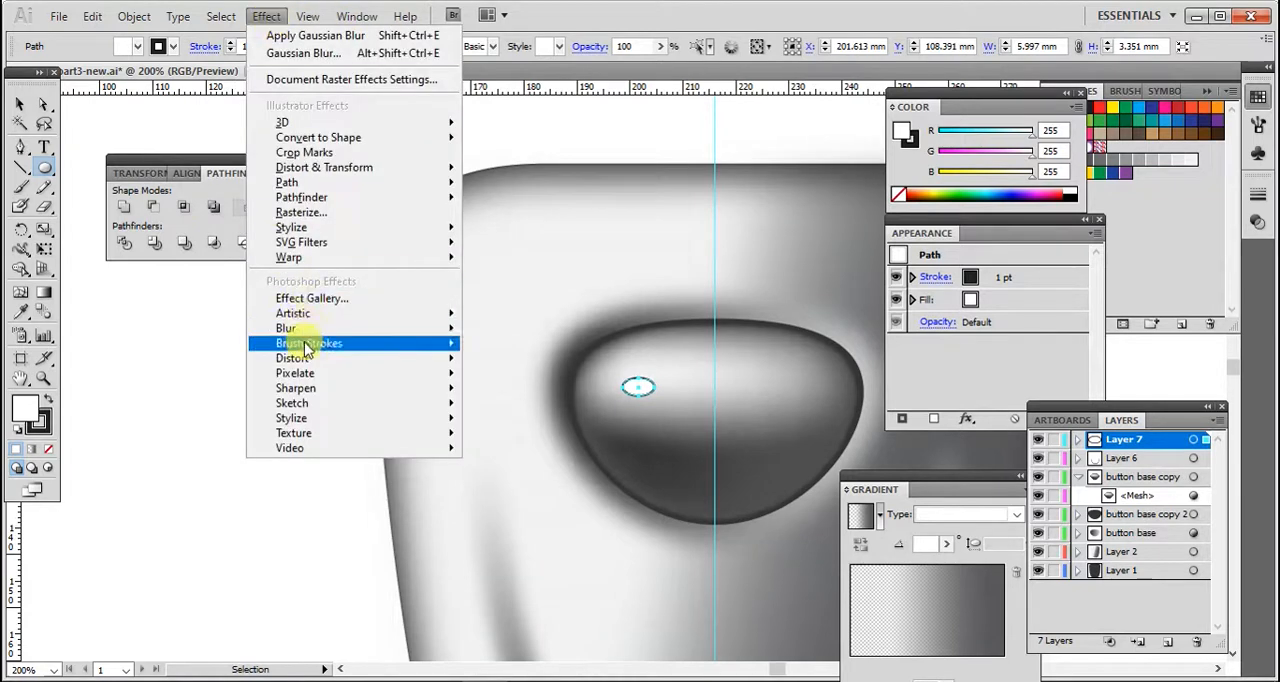
mouse_move(285, 330)
left_click(503, 335)
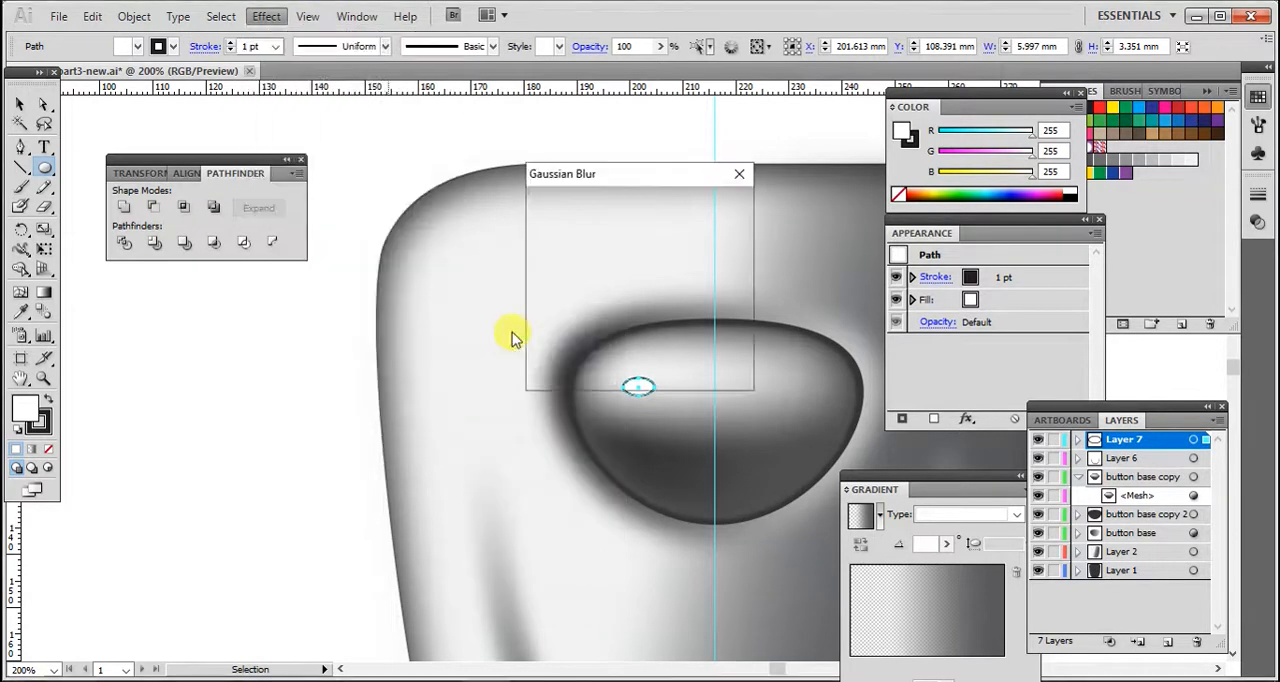
left_click_drag(590, 372, 586, 372)
left_click(689, 207)
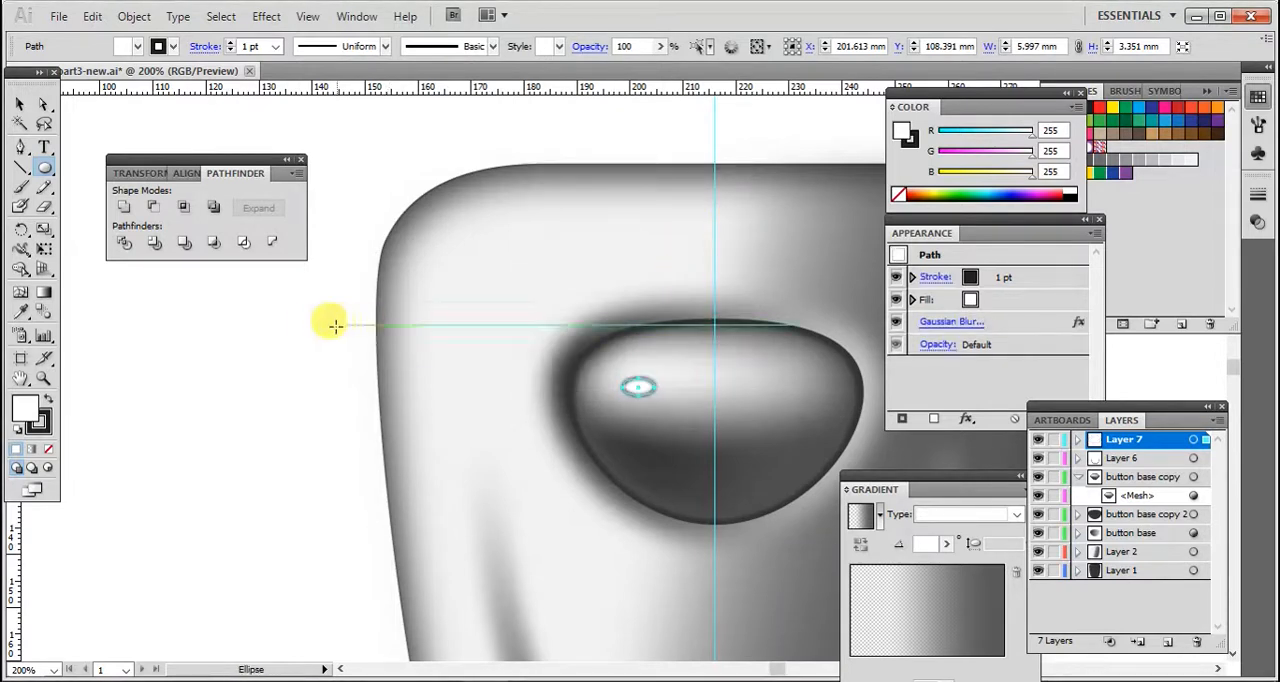
- Remove the small ellipse's stroke and nudge it slightly upward, then deselect it
left_click(163, 46)
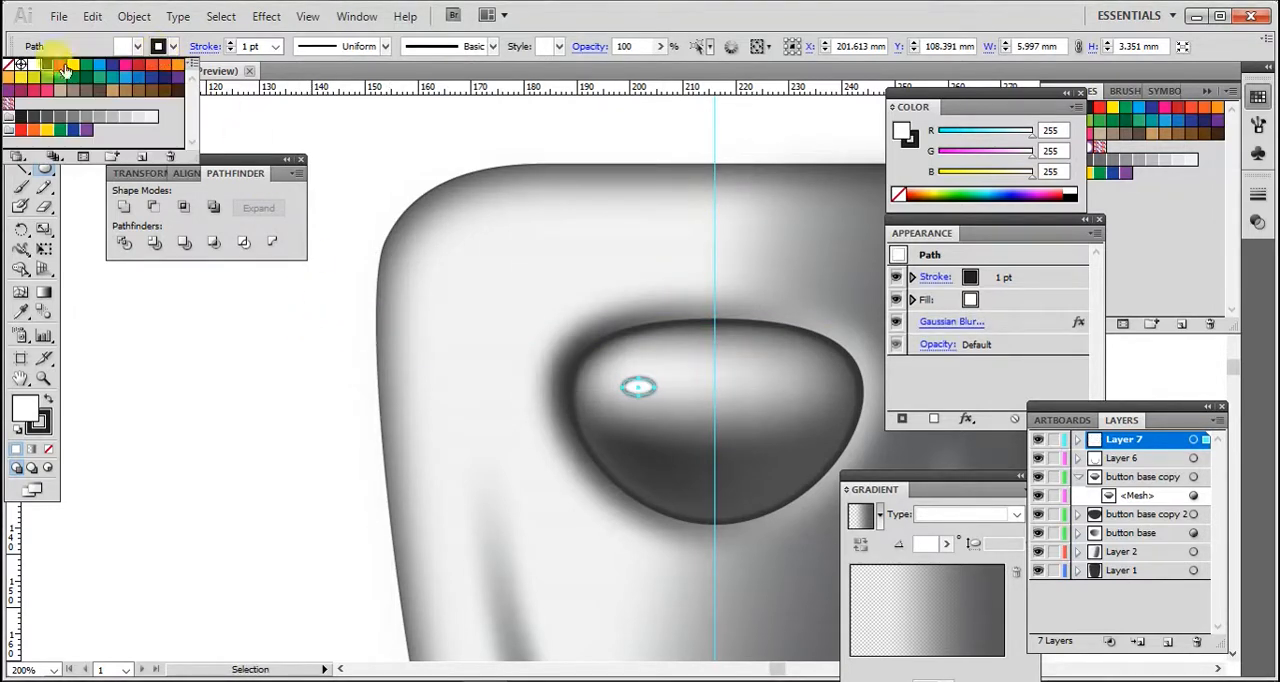
left_click(9, 64)
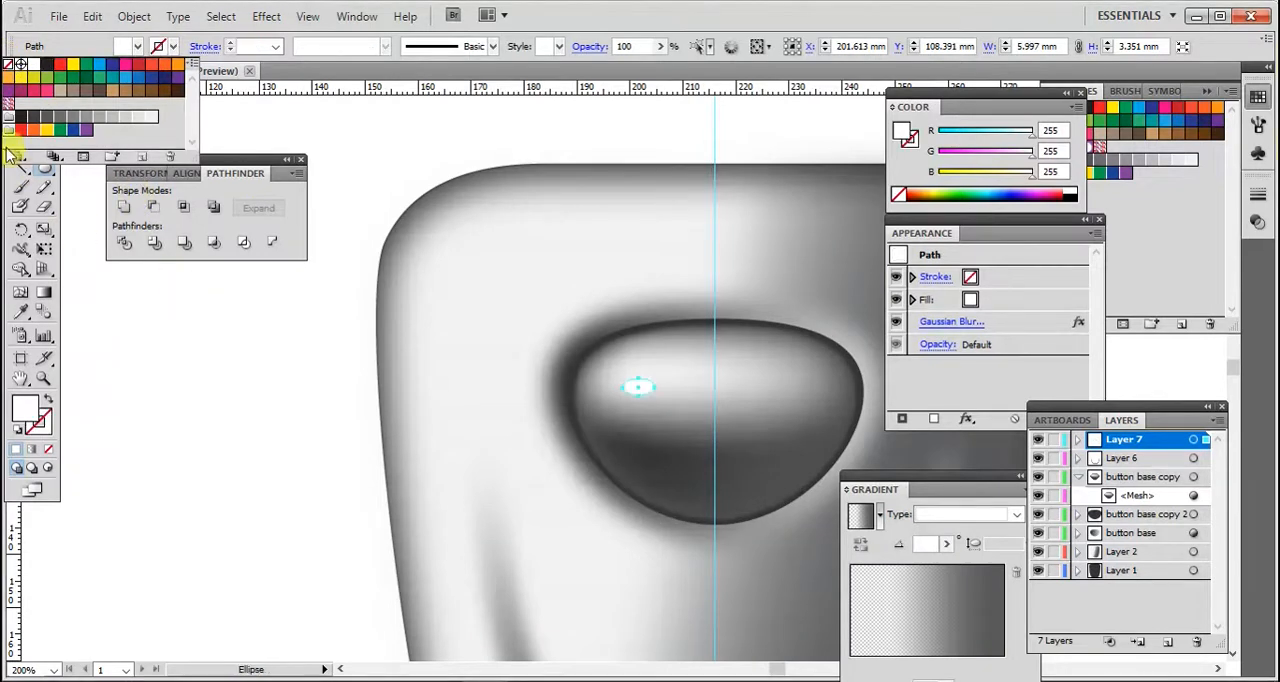
left_click(20, 104)
left_click(686, 434)
mouse_move(653, 397)
left_mouse_down()
mouse_move(690, 400)
mouse_move(655, 388)
left_mouse_up()
left_click(286, 386)
left_click(243, 390)
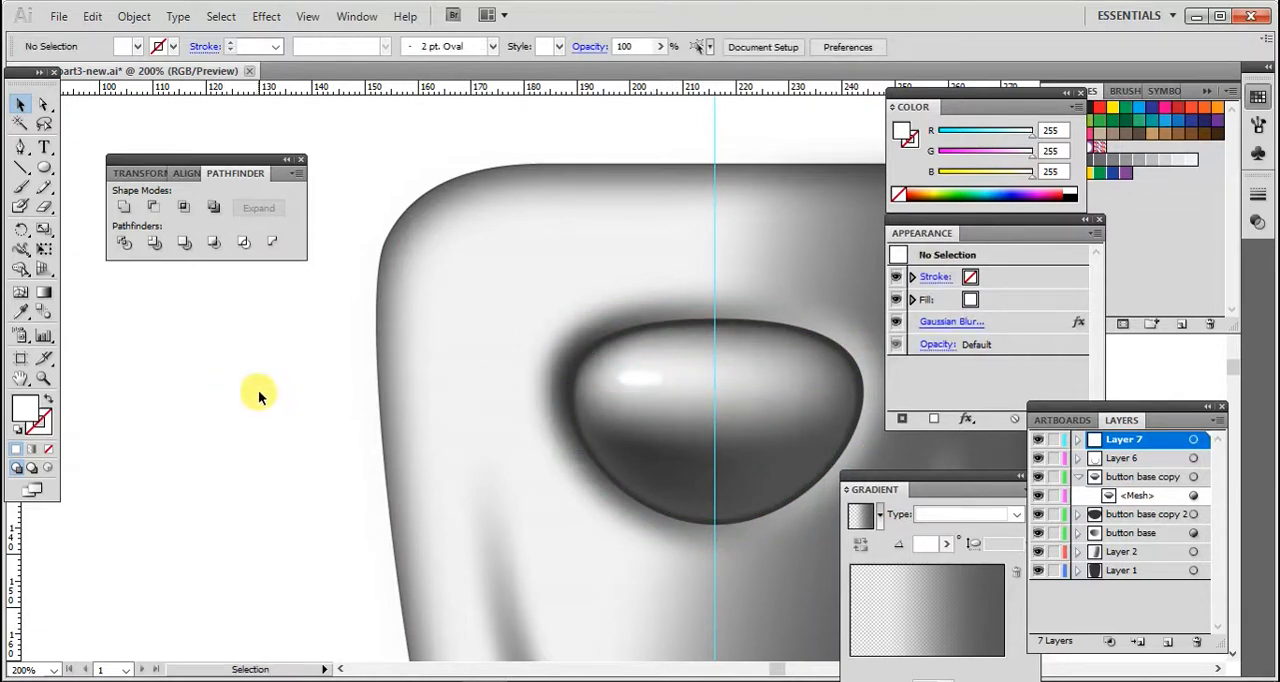
- Zoom out to view the whole button with its new glint
left_click(43, 378)
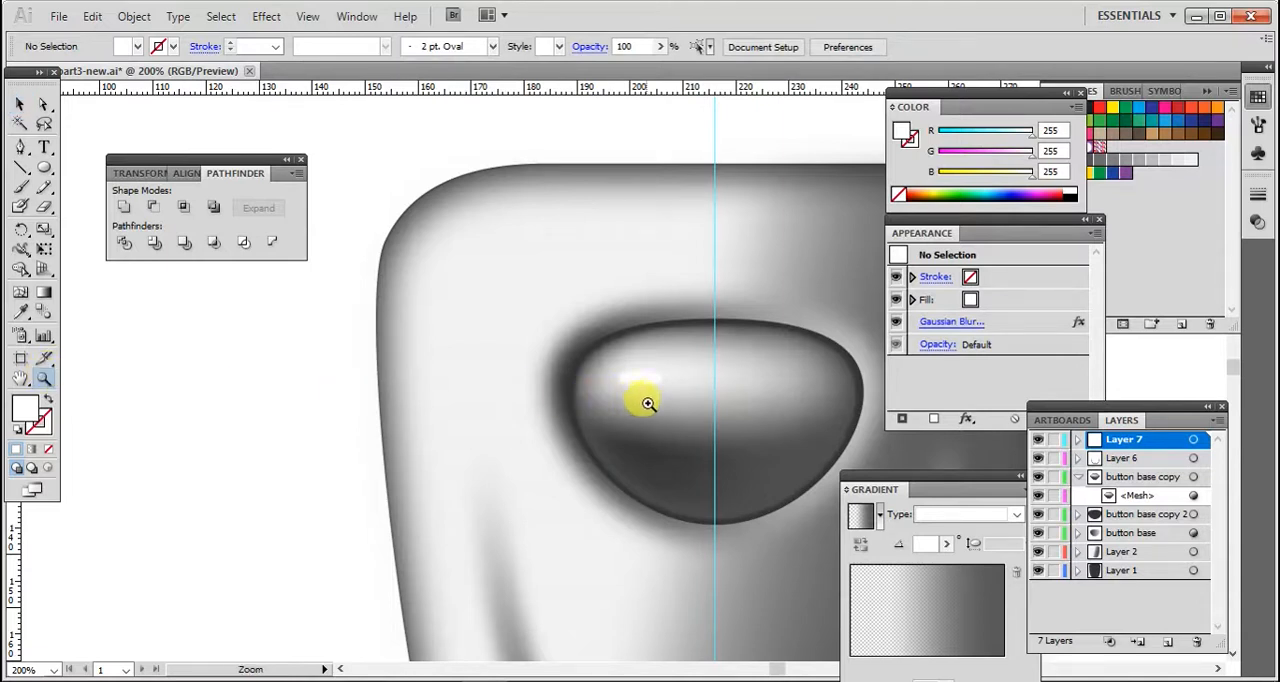
left_click(680, 408, "alt")
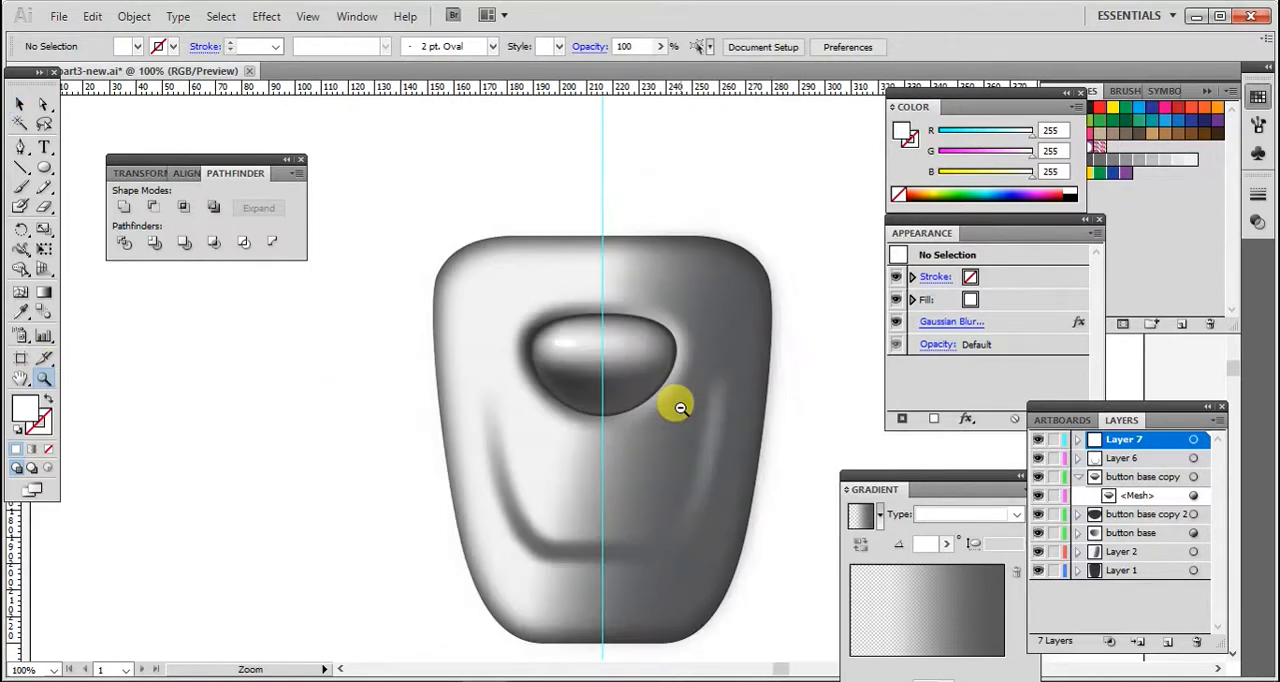